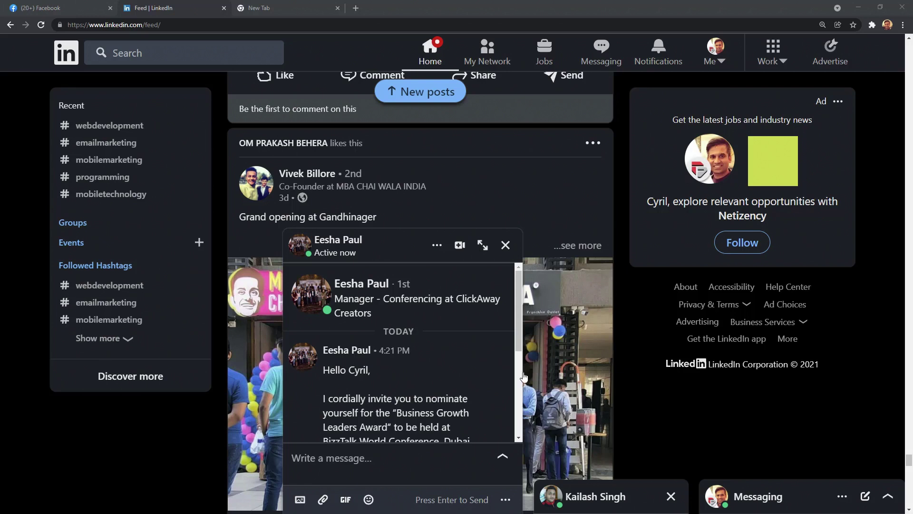
Step: Expand the second LinkedIn chat and look through its sellitpics.in link with the 'Hurry Up!' sale image
{"action": "mouse_move", "coordinate": [482, 364]}
{"action": "scroll", "coordinate": [475, 362], "scroll_direction": "down", "scroll_amount": 2}
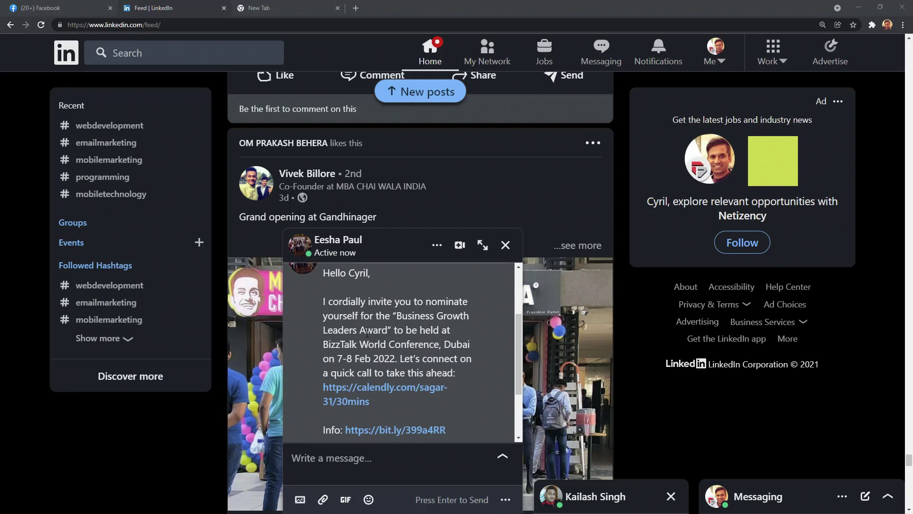
{"action": "scroll", "coordinate": [375, 328], "scroll_direction": "down", "scroll_amount": 2}
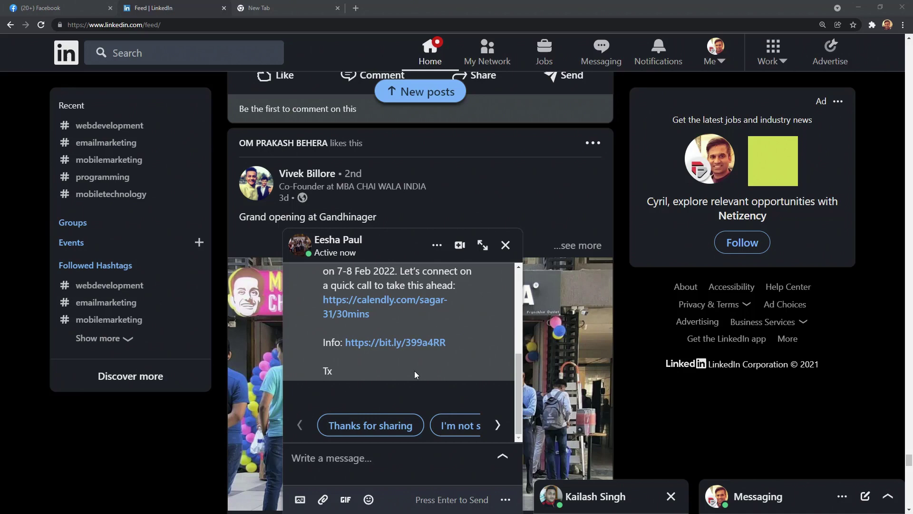
{"action": "left_click", "coordinate": [588, 505]}
{"action": "scroll", "coordinate": [520, 277], "scroll_direction": "up", "scroll_amount": 1}
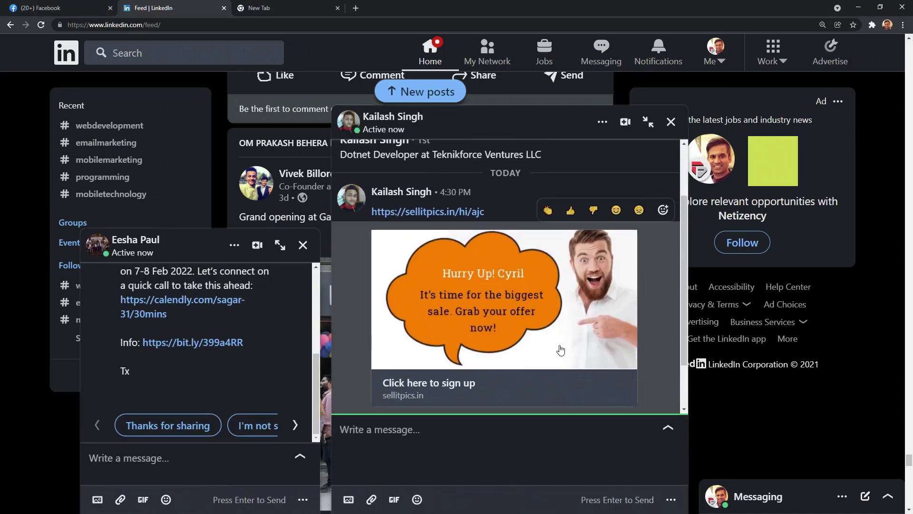
{"action": "scroll", "coordinate": [209, 324], "scroll_direction": "up", "scroll_amount": 1}
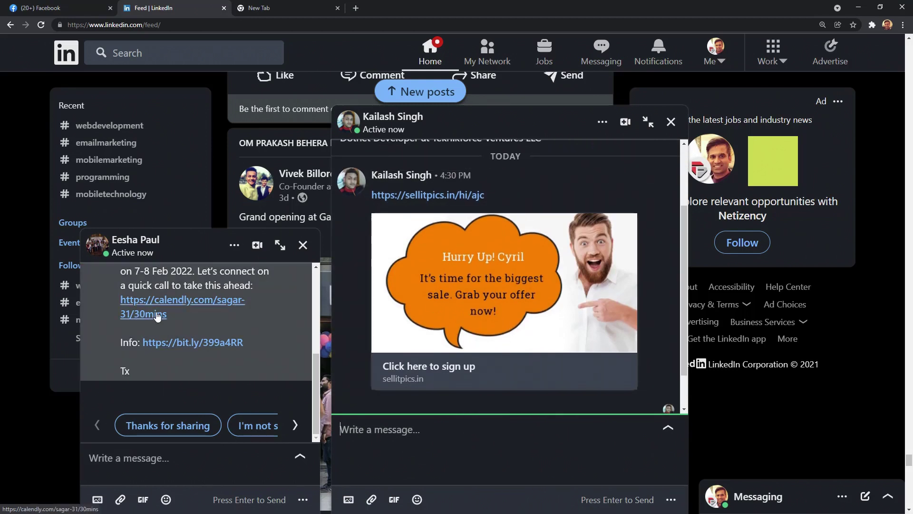
{"action": "scroll", "coordinate": [221, 327], "scroll_direction": "up", "scroll_amount": 2}
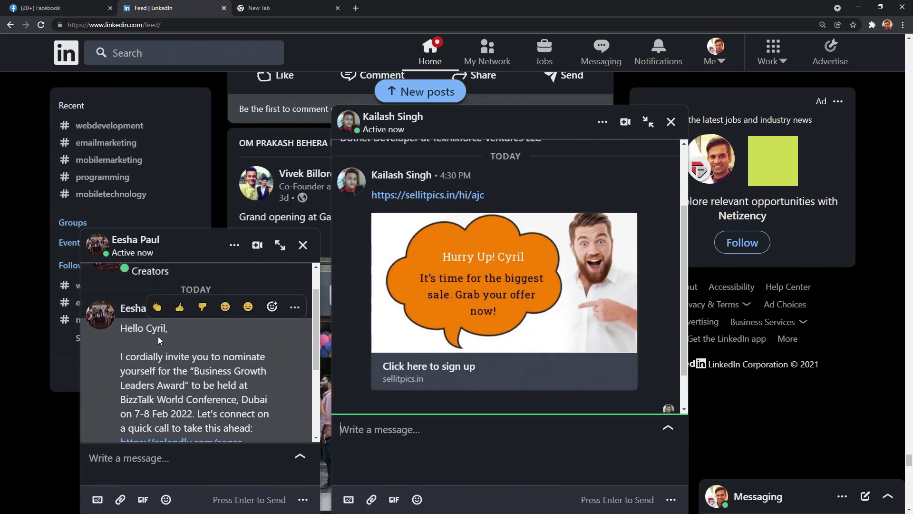
{"action": "scroll", "coordinate": [162, 337], "scroll_direction": "down", "scroll_amount": 1}
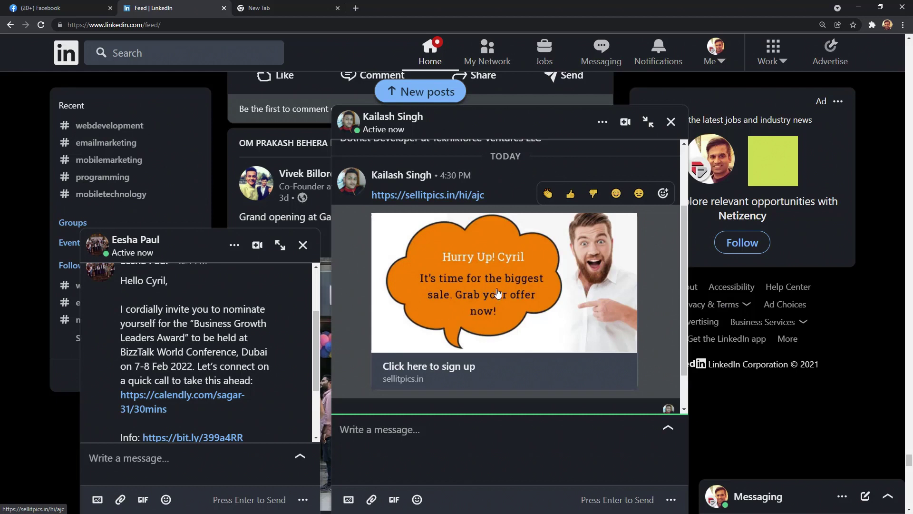
{"action": "scroll", "coordinate": [523, 325], "scroll_direction": "up", "scroll_amount": 2}
{"action": "scroll", "coordinate": [527, 327], "scroll_direction": "down", "scroll_amount": 2}
{"action": "scroll", "coordinate": [526, 327], "scroll_direction": "up", "scroll_amount": 1}
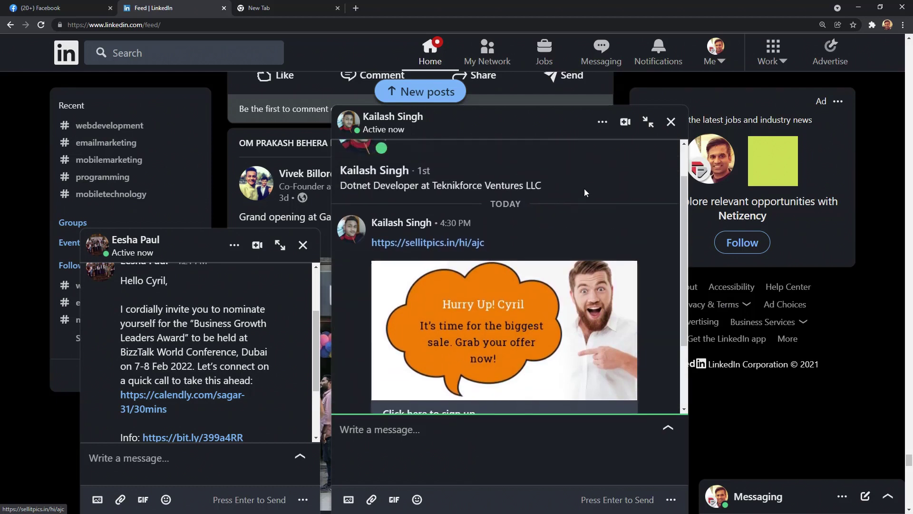
{"action": "mouse_move", "coordinate": [591, 340]}
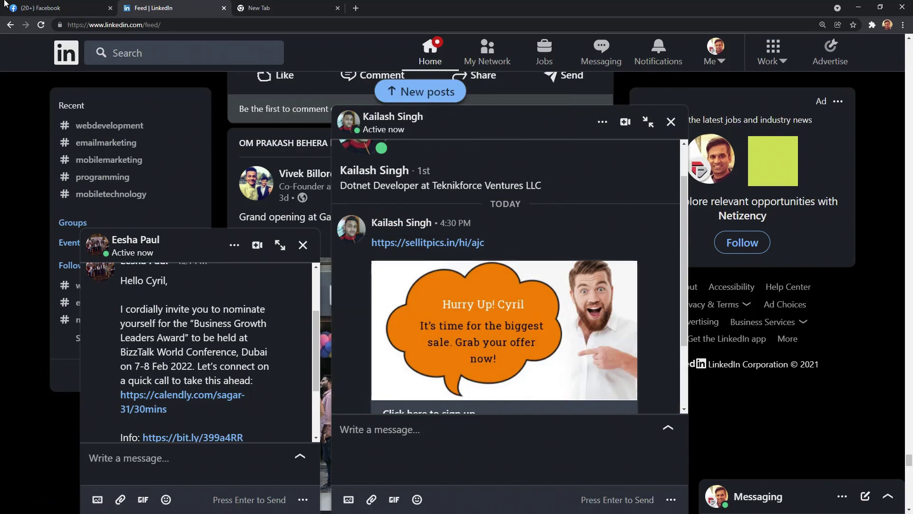
Step: Check the personalized sale image in the Facebook Messenger chat, then return to LinkedIn
{"action": "left_click", "coordinate": [66, 8]}
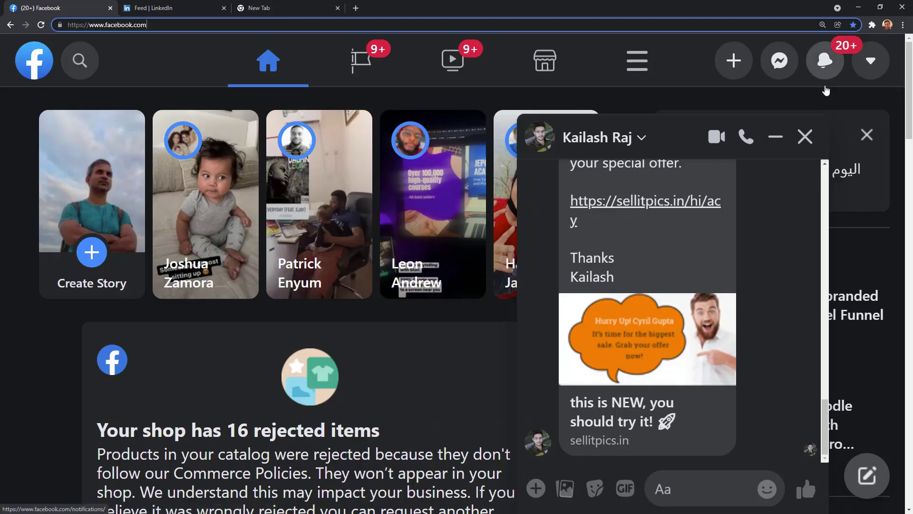
{"action": "left_click", "coordinate": [169, 5]}
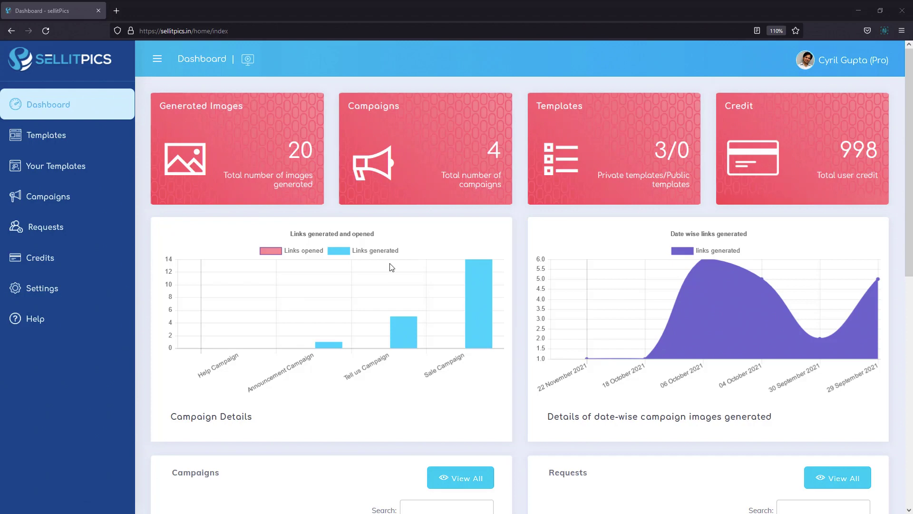
Step: Review the Dashboard's Campaigns and Requests tables, then go to the Campaigns page listing Sale Campaign
{"action": "scroll", "coordinate": [439, 274], "scroll_direction": "down", "scroll_amount": 7}
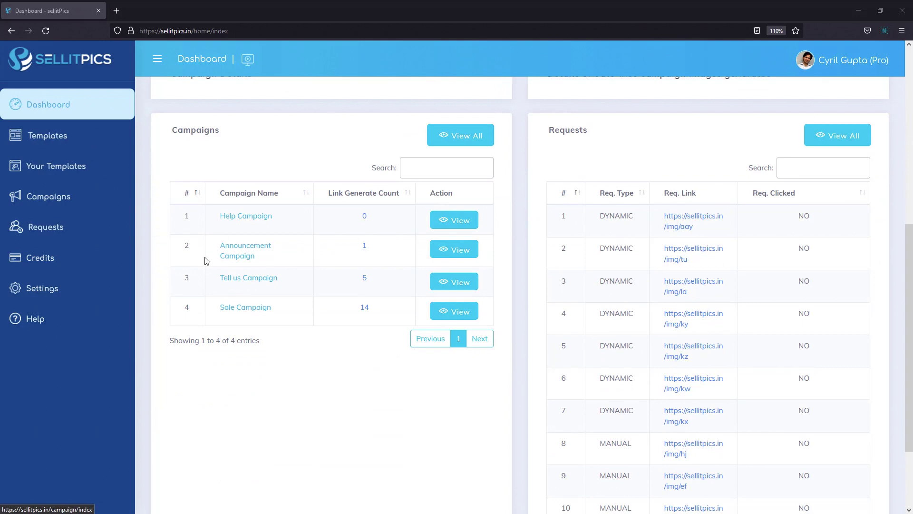
{"action": "scroll", "coordinate": [207, 261], "scroll_direction": "up", "scroll_amount": 2}
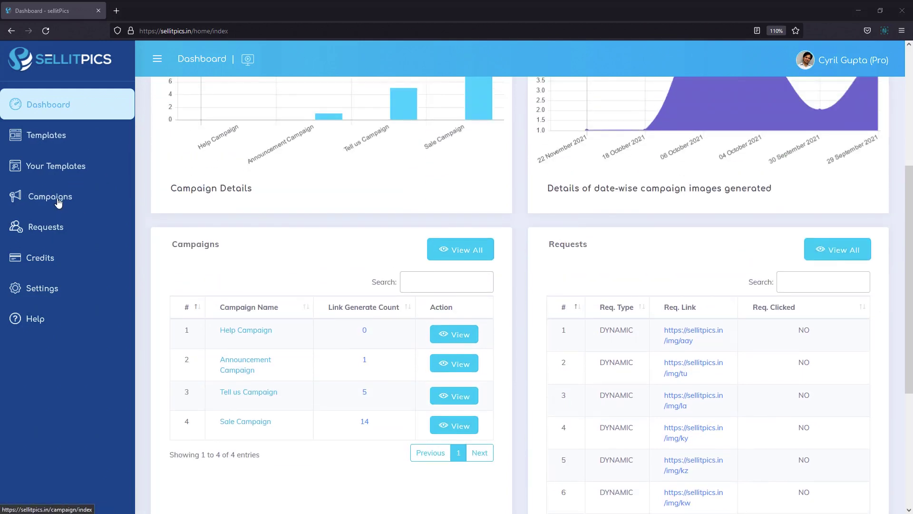
{"action": "left_click", "coordinate": [58, 202]}
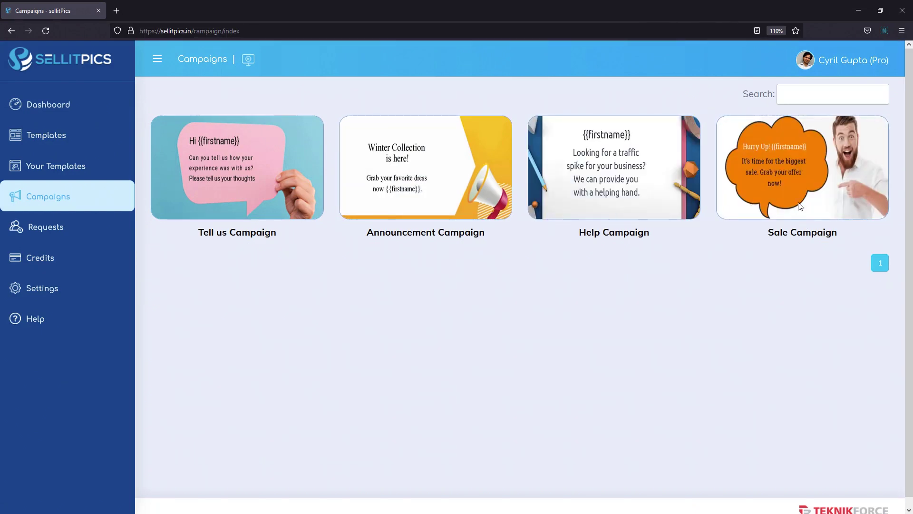
Step: Edit the Sale Campaign and change its First Name test value to 'John'
{"action": "left_click", "coordinate": [757, 170]}
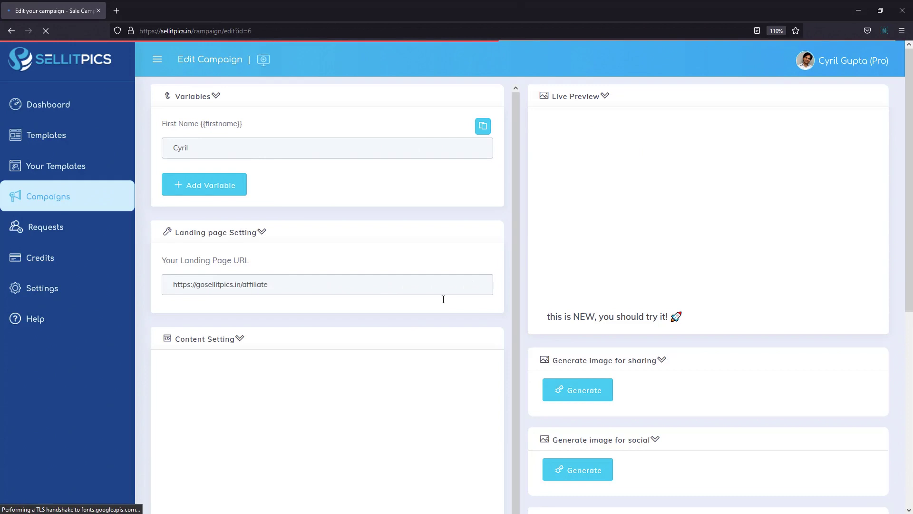
{"action": "double_click", "coordinate": [181, 148]}
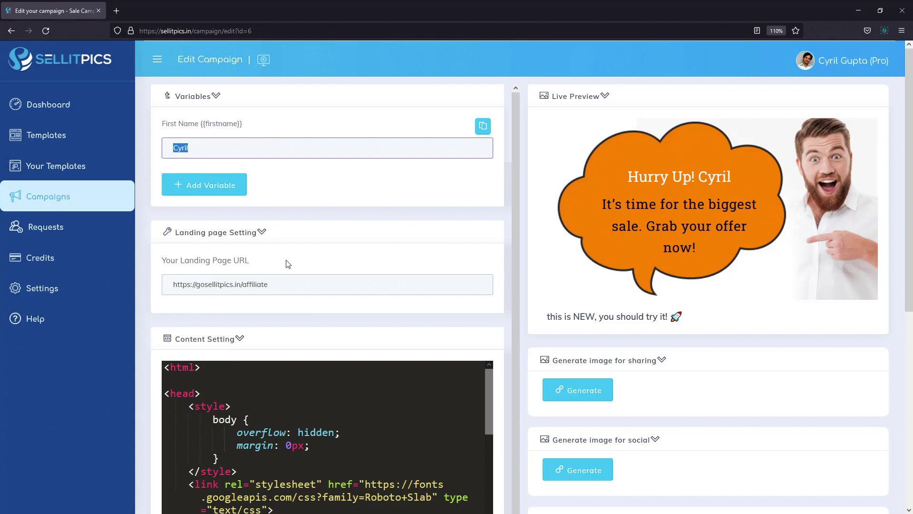
{"action": "type", "text": "John"}
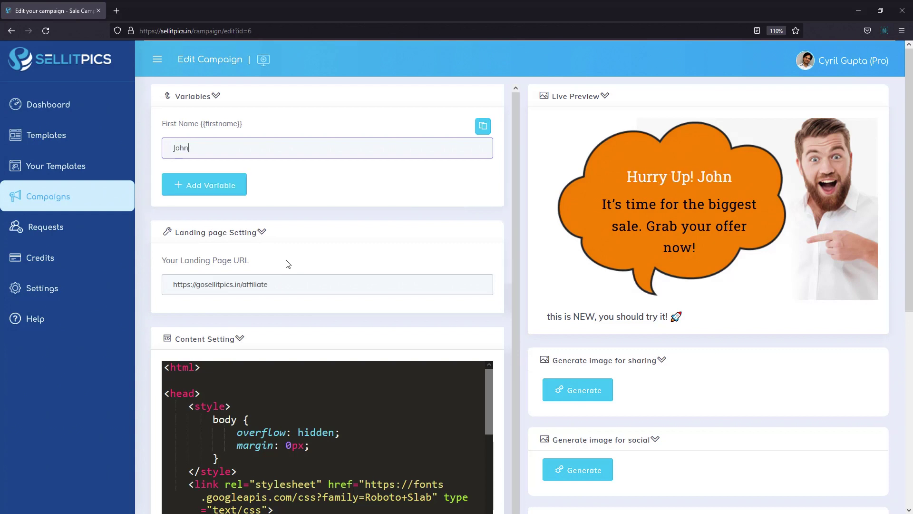
{"action": "scroll", "coordinate": [288, 259], "scroll_direction": "down", "scroll_amount": 3}
{"action": "triple_click", "coordinate": [224, 177]}
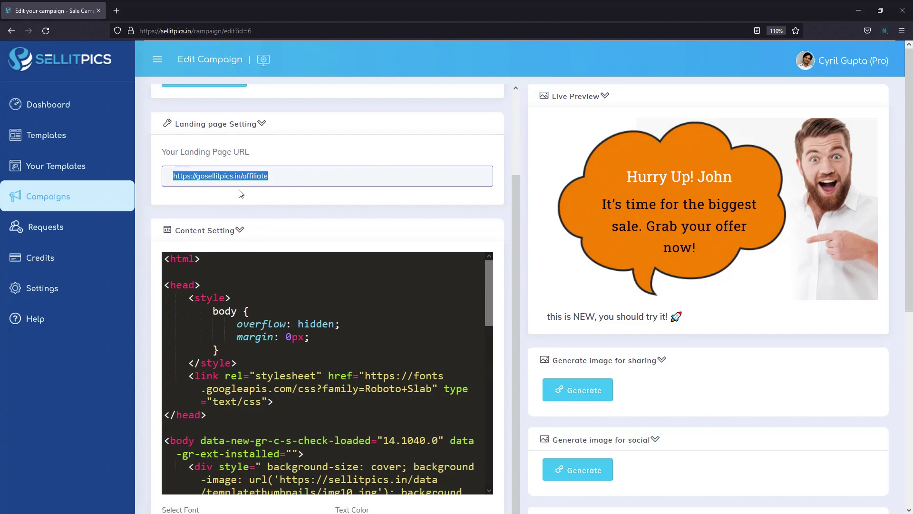
{"action": "double_click", "coordinate": [266, 180]}
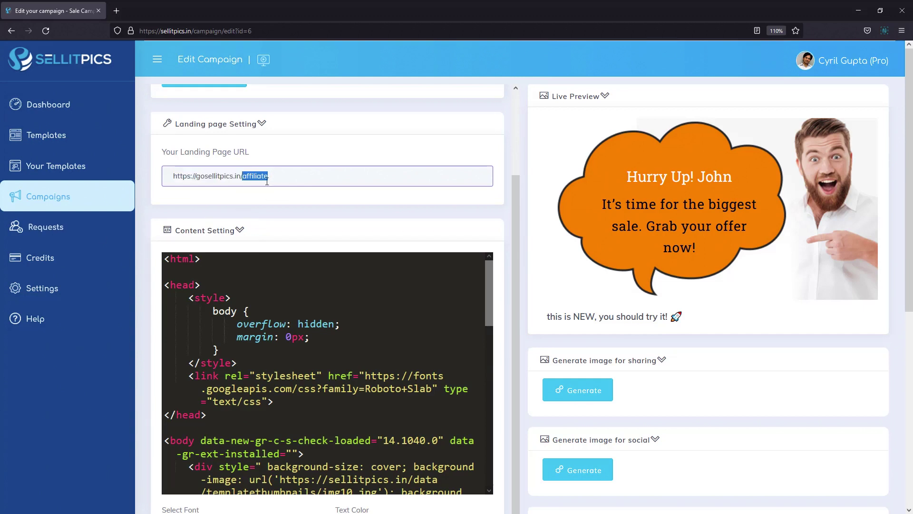
{"action": "key", "text": "BackSpace"}
Step: Set the image text font size to 14 px, keeping Roboto Slab with line height 55
{"action": "scroll", "coordinate": [373, 144], "scroll_direction": "down", "scroll_amount": 15}
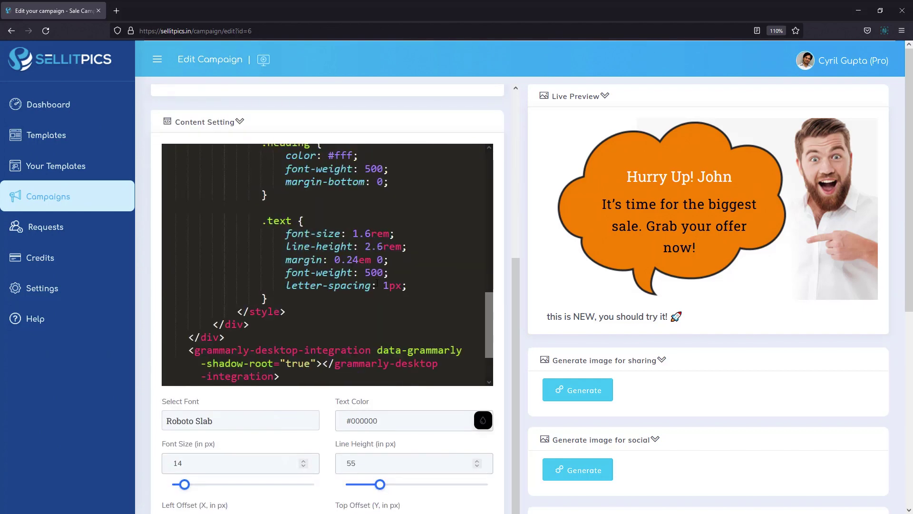
{"action": "scroll", "coordinate": [376, 285], "scroll_direction": "up", "scroll_amount": 15}
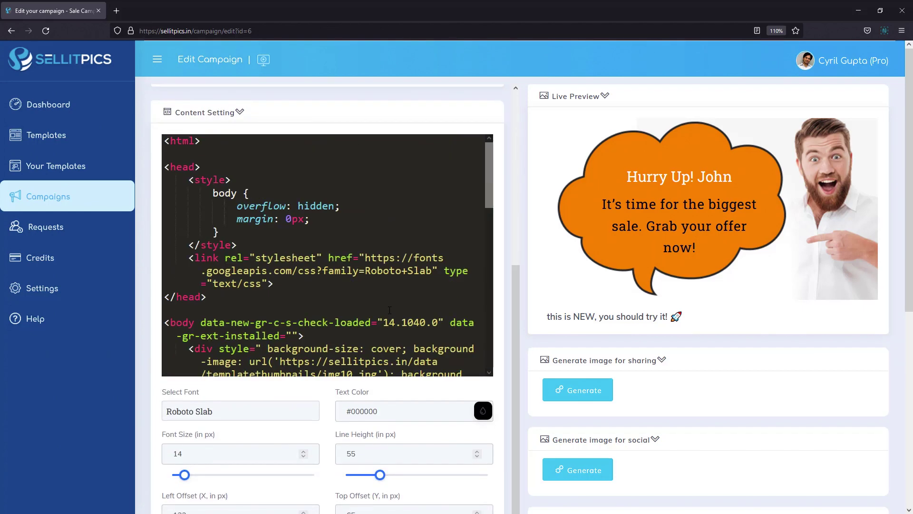
{"action": "scroll", "coordinate": [376, 266], "scroll_direction": "down", "scroll_amount": 15}
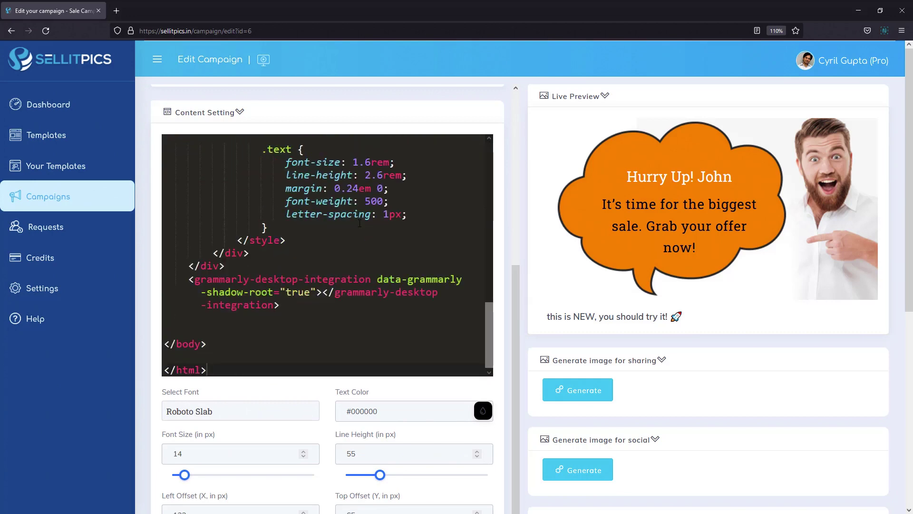
{"action": "scroll", "coordinate": [333, 247], "scroll_direction": "up", "scroll_amount": 15}
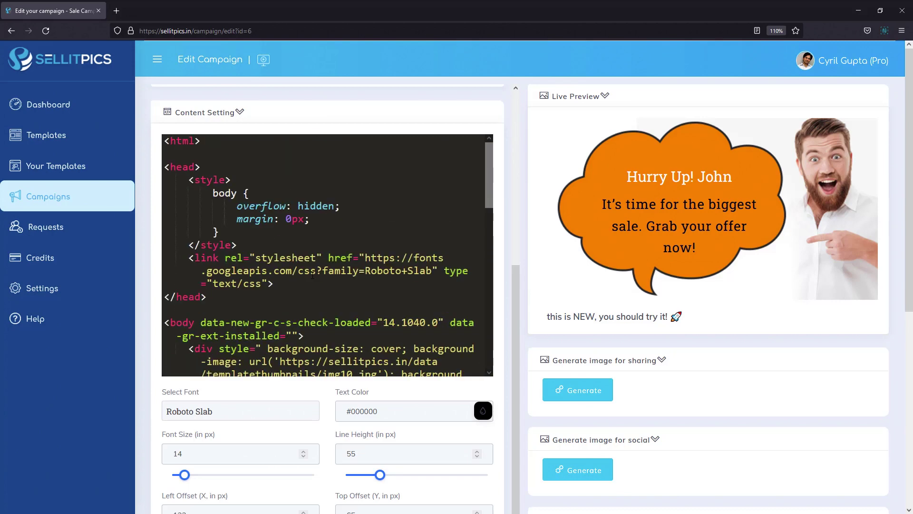
{"action": "scroll", "coordinate": [312, 273], "scroll_direction": "down", "scroll_amount": 15}
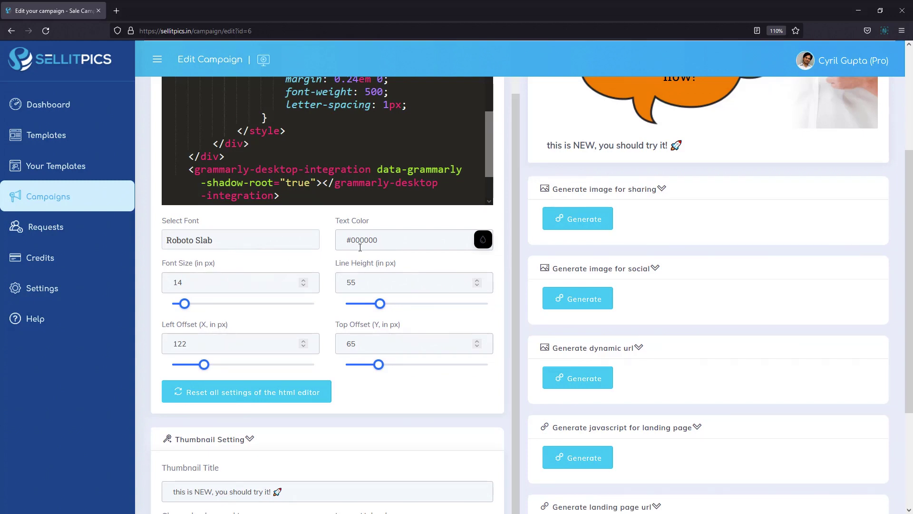
{"action": "scroll", "coordinate": [237, 290], "scroll_direction": "down", "scroll_amount": 3}
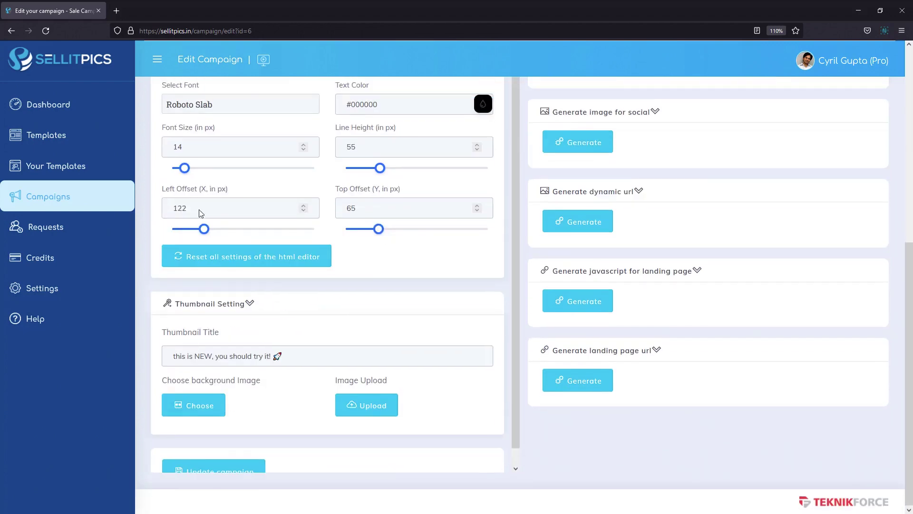
{"action": "scroll", "coordinate": [195, 257], "scroll_direction": "up", "scroll_amount": 1}
{"action": "left_click_drag", "start_coordinate": [185, 256], "coordinate": [187, 257]}
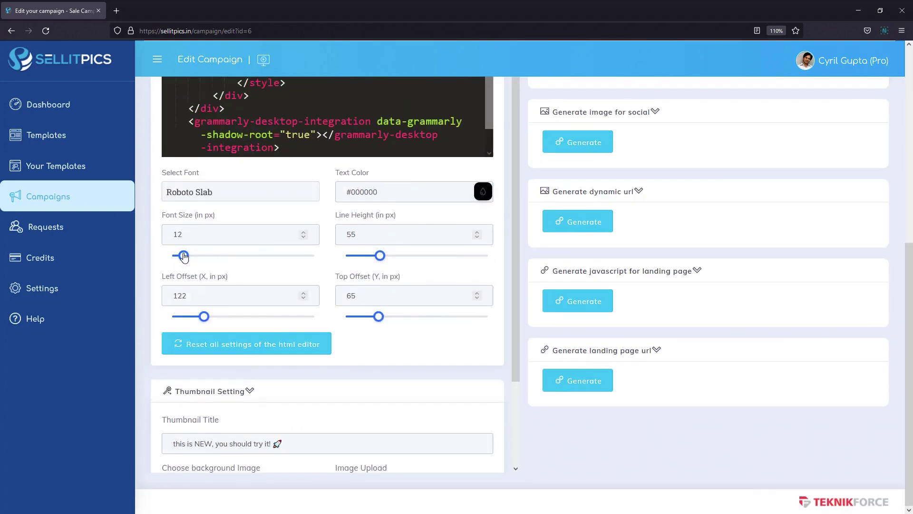
{"action": "left_click_drag", "start_coordinate": [184, 257], "coordinate": [185, 257]}
{"action": "scroll", "coordinate": [369, 214], "scroll_direction": "down", "scroll_amount": 2}
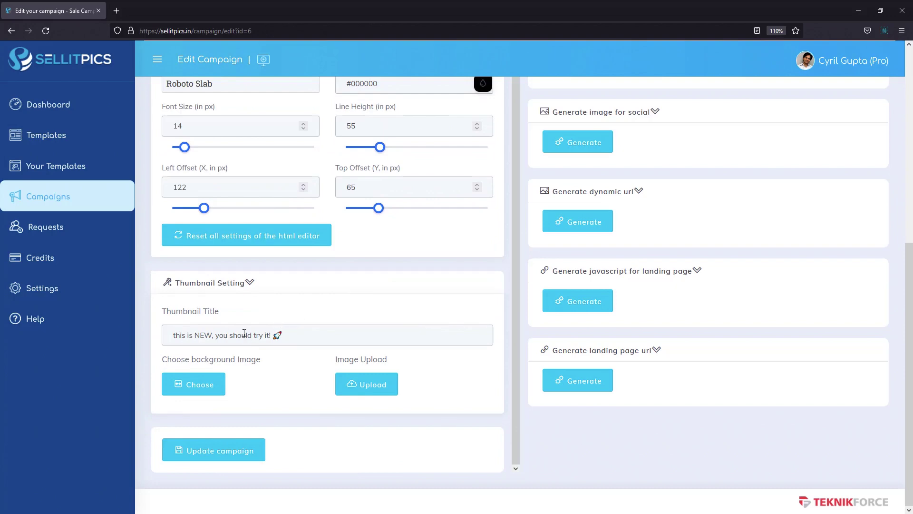
Step: Commit the thumbnail title 'this is NEW, you should try it! 🚀' under the live preview
{"action": "left_click_drag", "start_coordinate": [276, 338], "coordinate": [172, 336]}
{"action": "scroll", "coordinate": [408, 297], "scroll_direction": "up", "scroll_amount": 10}
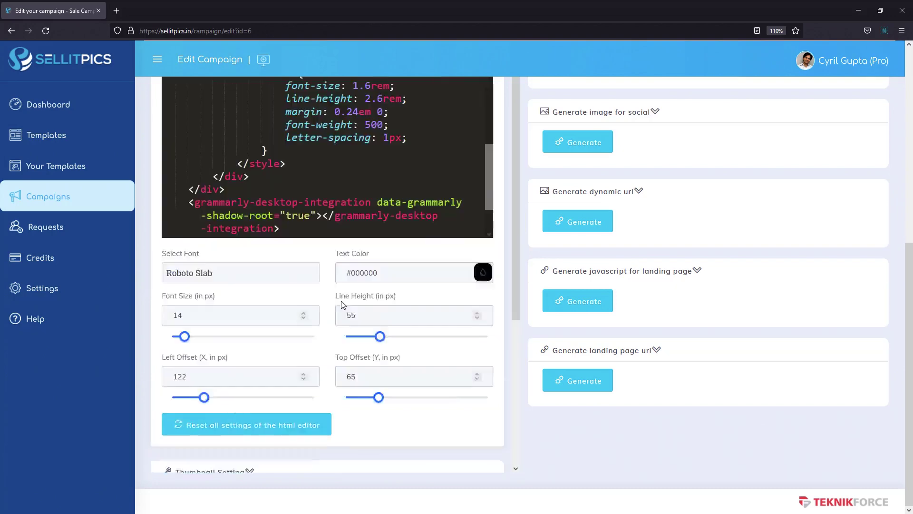
{"action": "scroll", "coordinate": [266, 286], "scroll_direction": "down", "scroll_amount": 10}
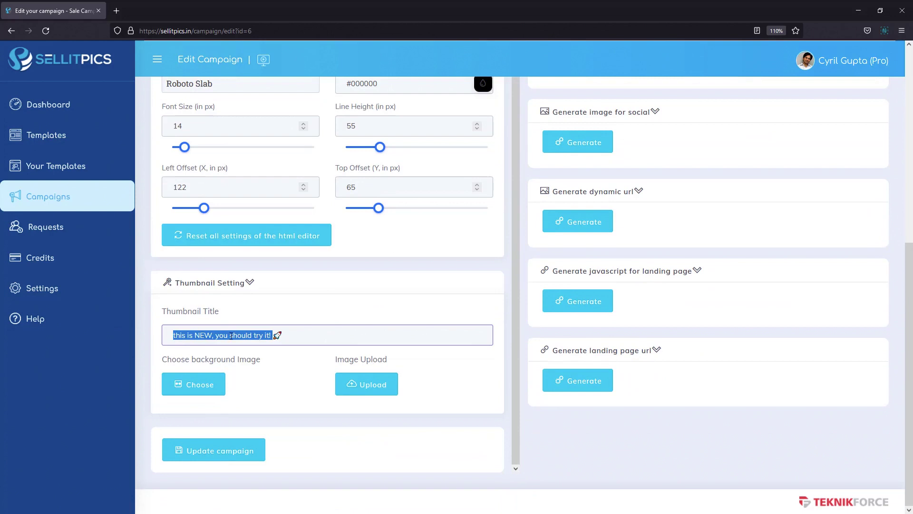
{"action": "left_click", "coordinate": [257, 354]}
{"action": "scroll", "coordinate": [638, 295], "scroll_direction": "up", "scroll_amount": 6}
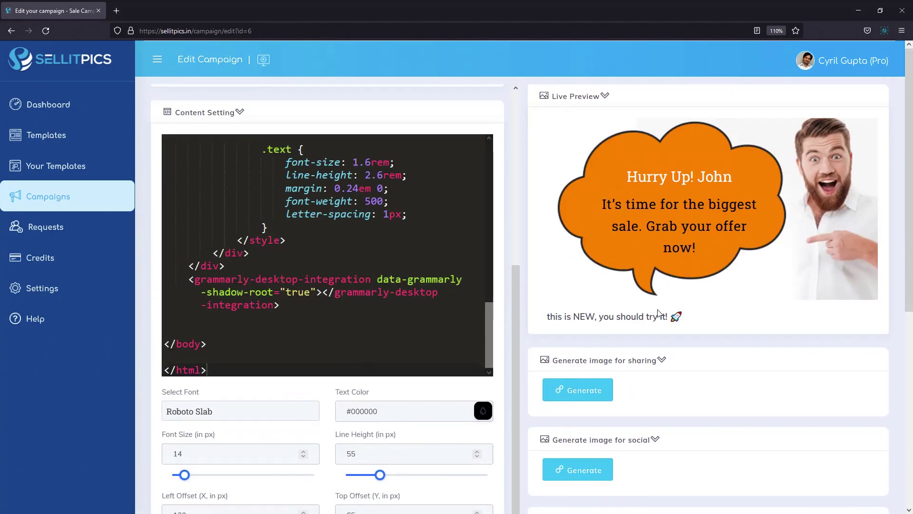
{"action": "scroll", "coordinate": [616, 309], "scroll_direction": "down", "scroll_amount": 3}
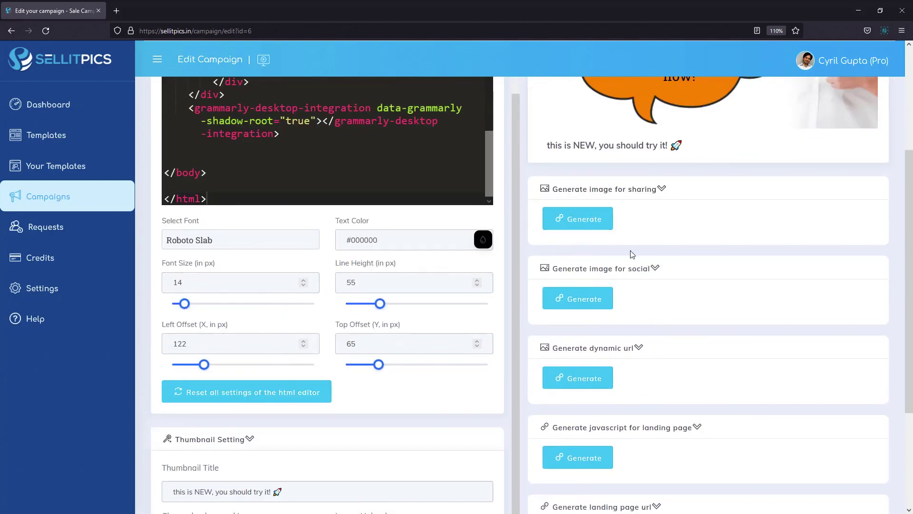
{"action": "scroll", "coordinate": [632, 255], "scroll_direction": "down", "scroll_amount": 1}
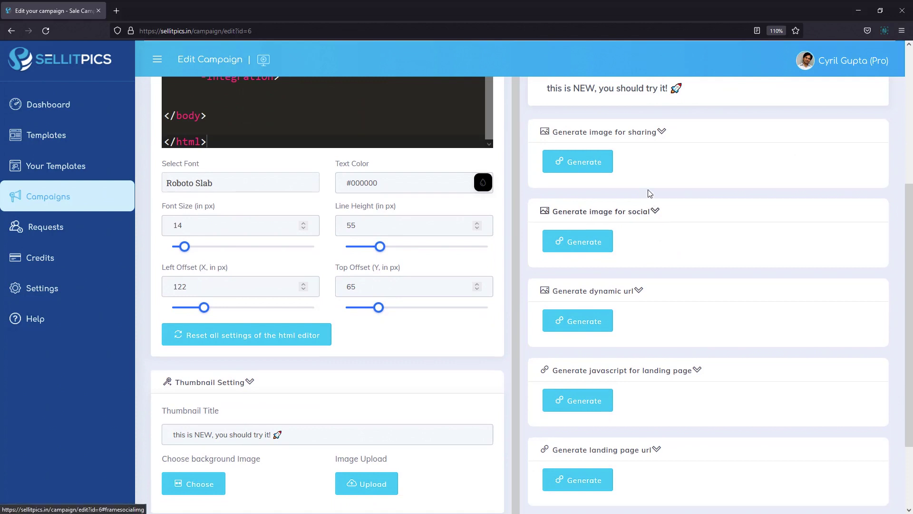
Step: Generate the sharing image link sellitpics.in/img/ajg and load it in a new tab
{"action": "left_click", "coordinate": [603, 166]}
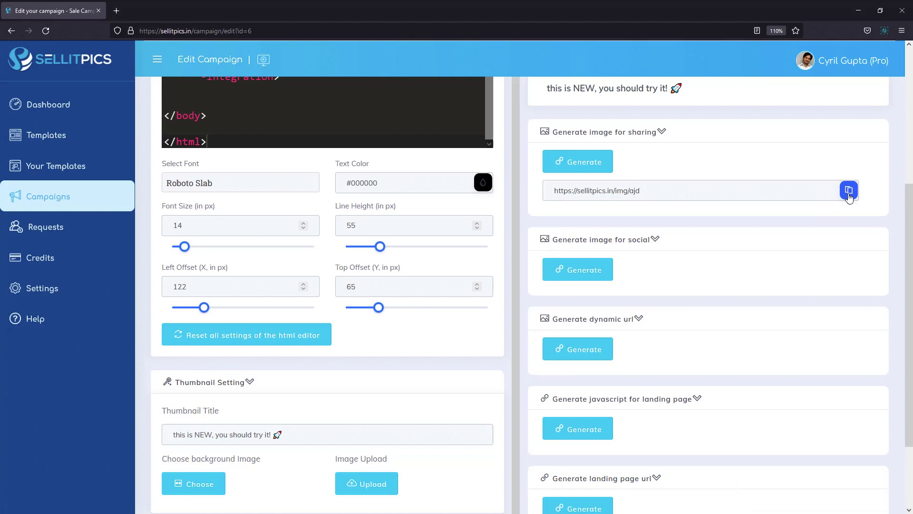
{"action": "left_click", "coordinate": [116, 11]}
{"action": "key", "text": "ctrl+v"}
{"action": "key", "text": "Return"}
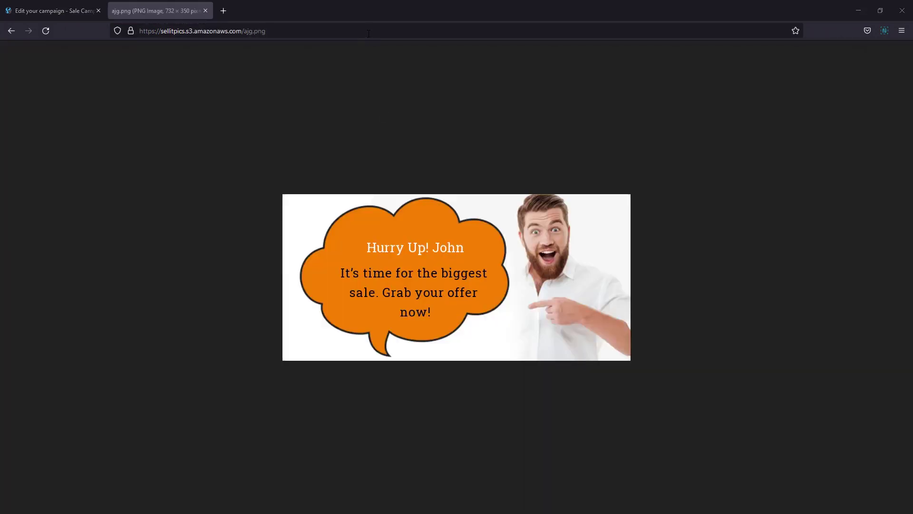
Step: Inspect the rendered Hurry Up! John image and its address, then return to Edit Campaign
{"action": "right_click", "coordinate": [466, 265]}
{"action": "left_click", "coordinate": [442, 293]}
{"action": "left_click", "coordinate": [263, 27]}
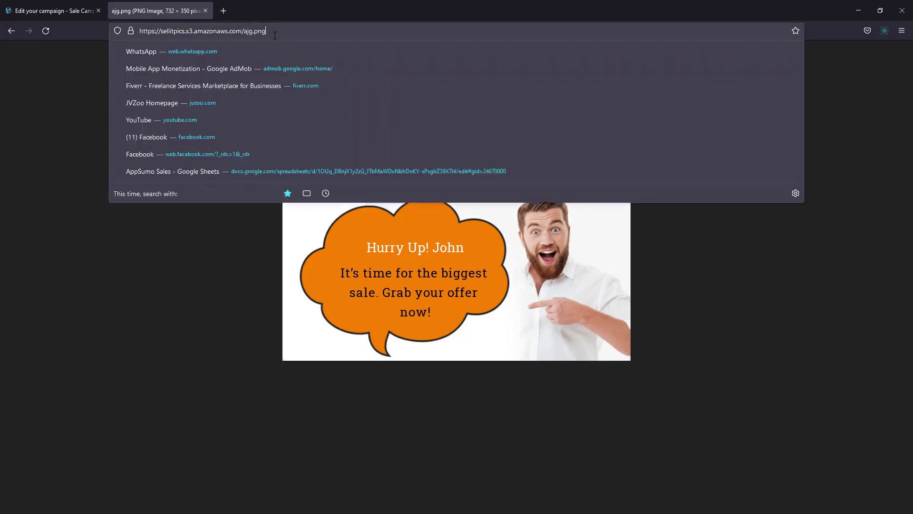
{"action": "left_click", "coordinate": [424, 319]}
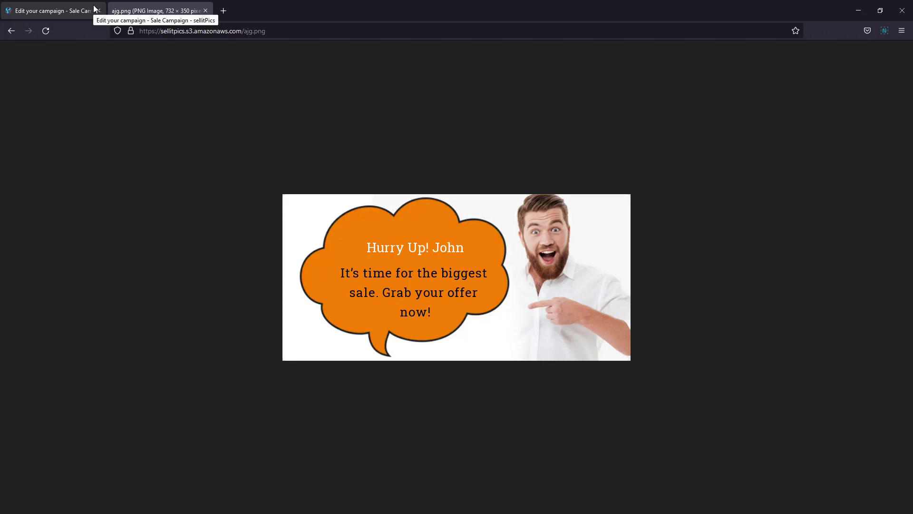
{"action": "left_click", "coordinate": [95, 9]}
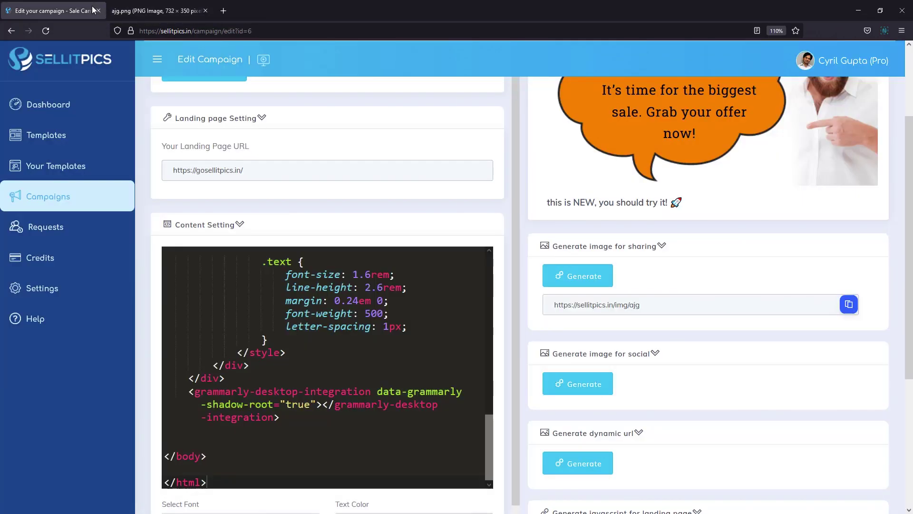
Step: Generate the social image link sellitpics.in/hi/ajh and copy it
{"action": "scroll", "coordinate": [622, 239], "scroll_direction": "down", "scroll_amount": 4}
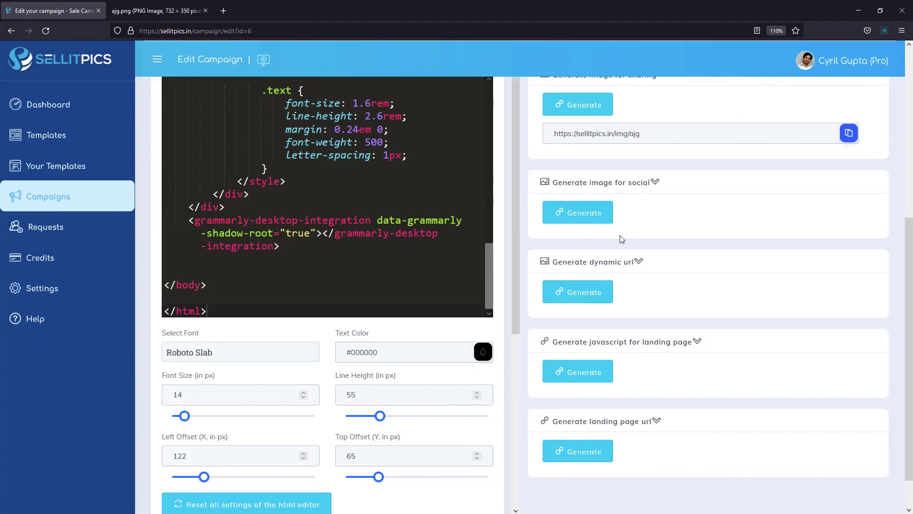
{"action": "left_click", "coordinate": [655, 183]}
{"action": "left_click", "coordinate": [655, 183]}
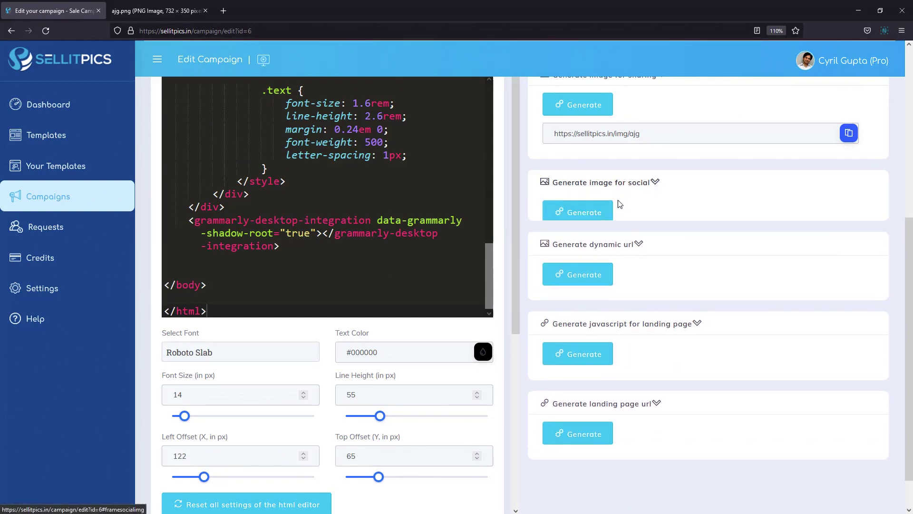
{"action": "left_click", "coordinate": [582, 212]}
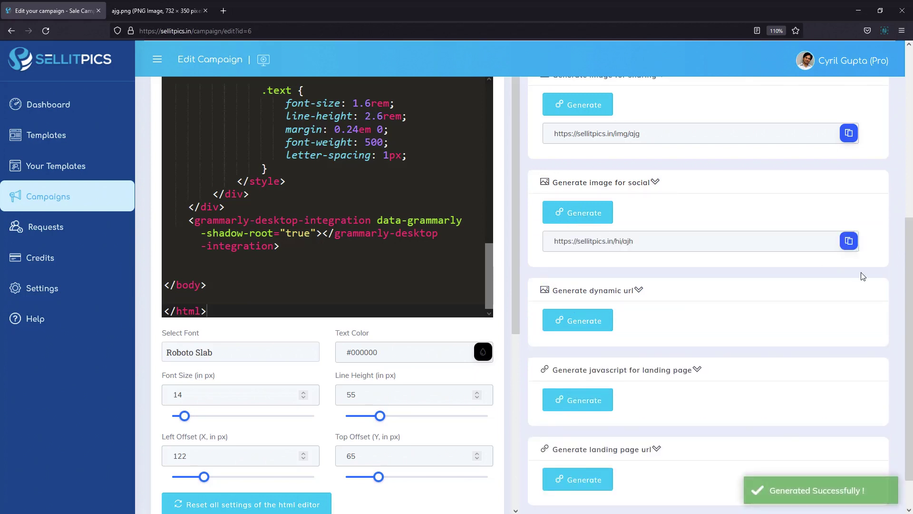
{"action": "left_click", "coordinate": [849, 240]}
{"action": "left_click_drag", "start_coordinate": [681, 241], "coordinate": [557, 241]}
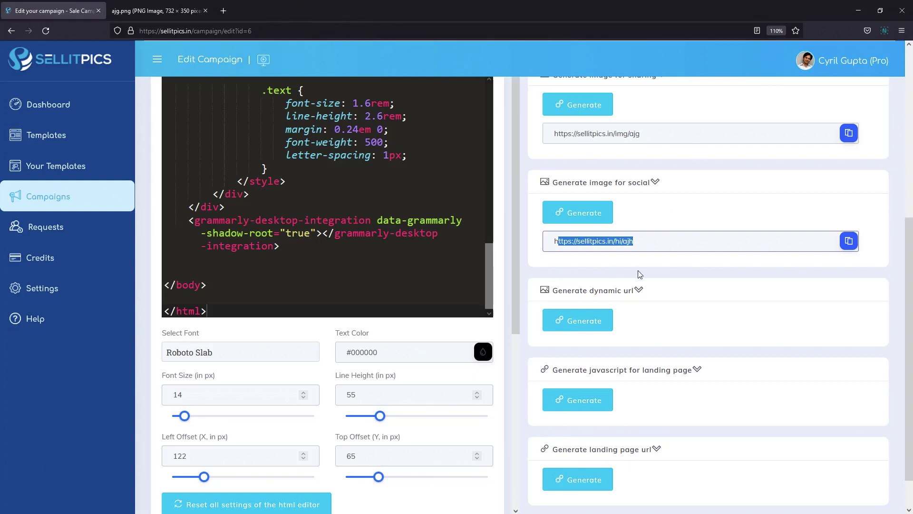
{"action": "left_click_drag", "start_coordinate": [653, 242], "coordinate": [494, 243]}
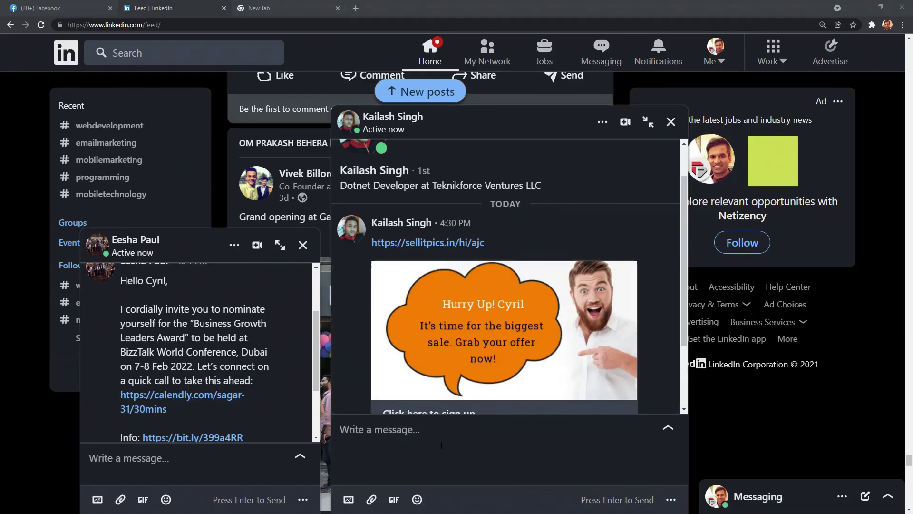
Step: Send the chat the pasted sellitpics.in/hi/ajh link with 'Hi John! Let's talk : mylink.com' beneath it
{"action": "left_click", "coordinate": [441, 445]}
{"action": "key", "text": "ctrl+v"}
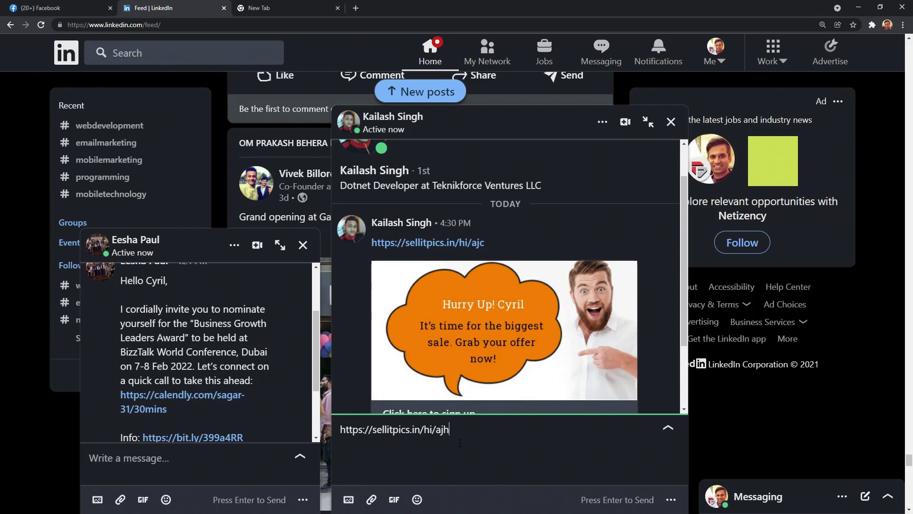
{"action": "key", "text": "shift+Return"}
{"action": "type", "text": "Hi John! Let's talk"}
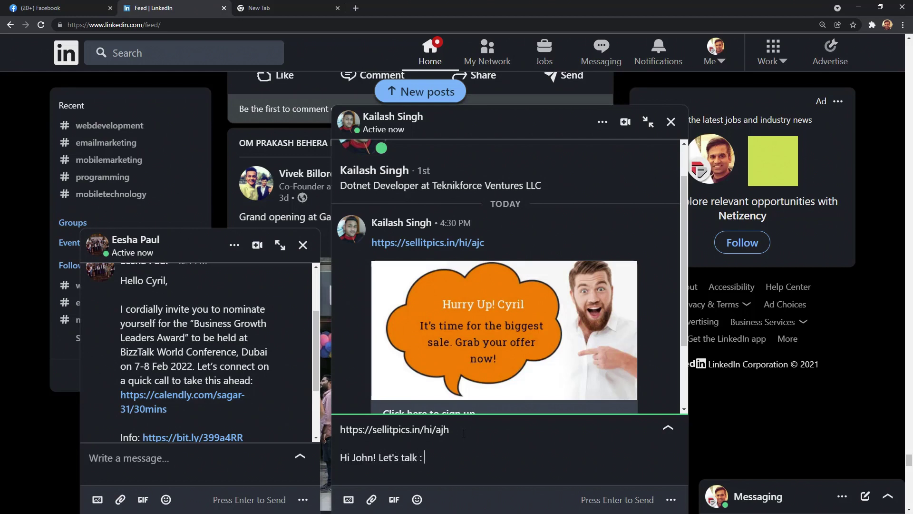
{"action": "type", "text": " : mylinkedin"}
{"action": "key", "text": "Return"}
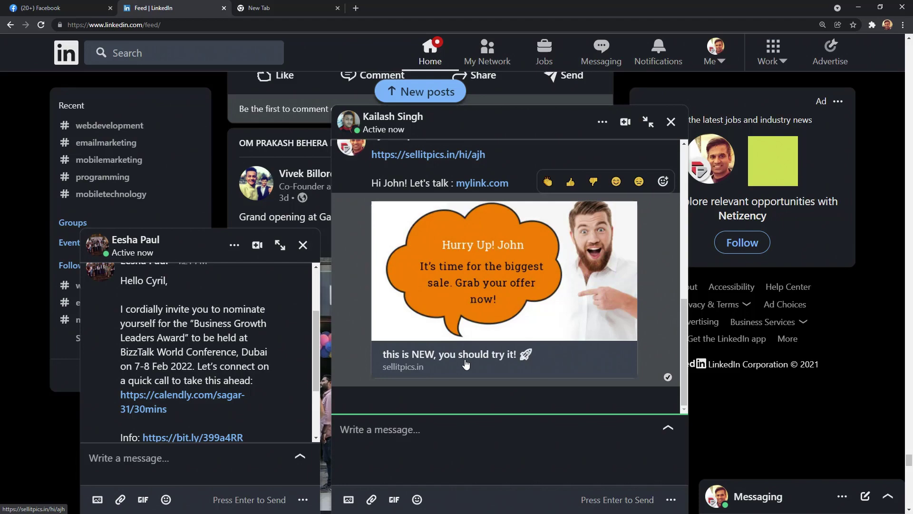
Step: Compare with the Facebook chat, then examine the sent Hurry Up! John preview in LinkedIn
{"action": "left_click", "coordinate": [62, 8]}
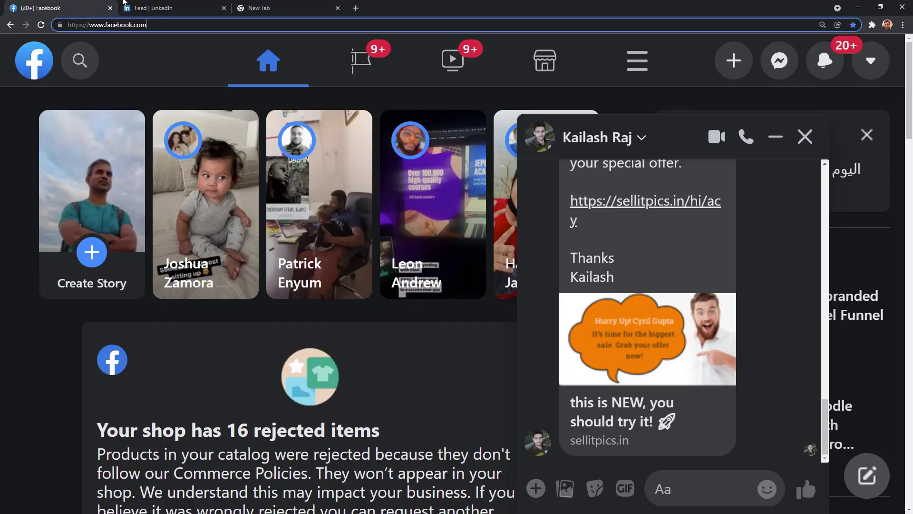
{"action": "left_click", "coordinate": [152, 7]}
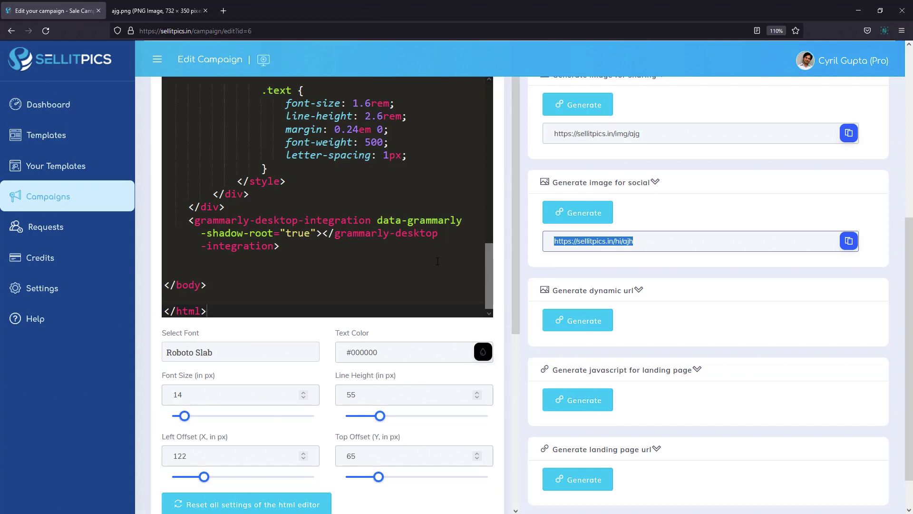
{"action": "scroll", "coordinate": [215, 170], "scroll_direction": "up", "scroll_amount": 7}
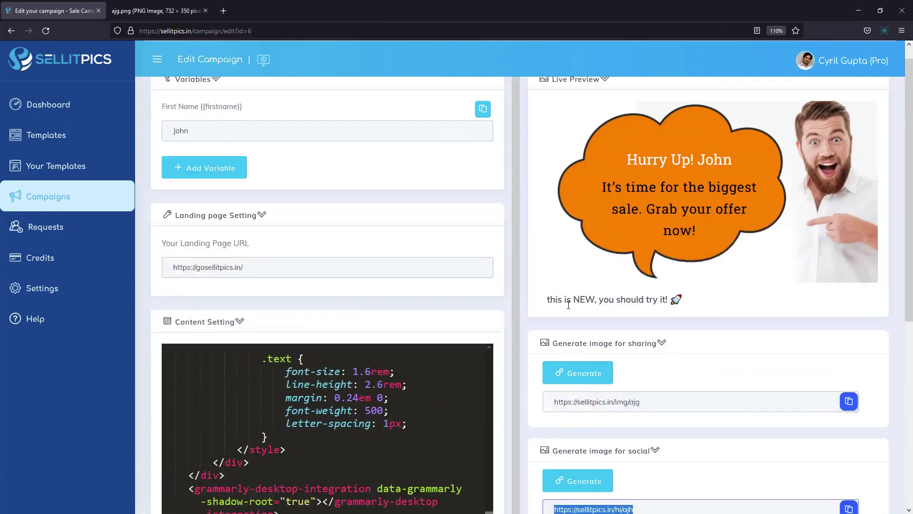
{"action": "triple_click", "coordinate": [309, 285]}
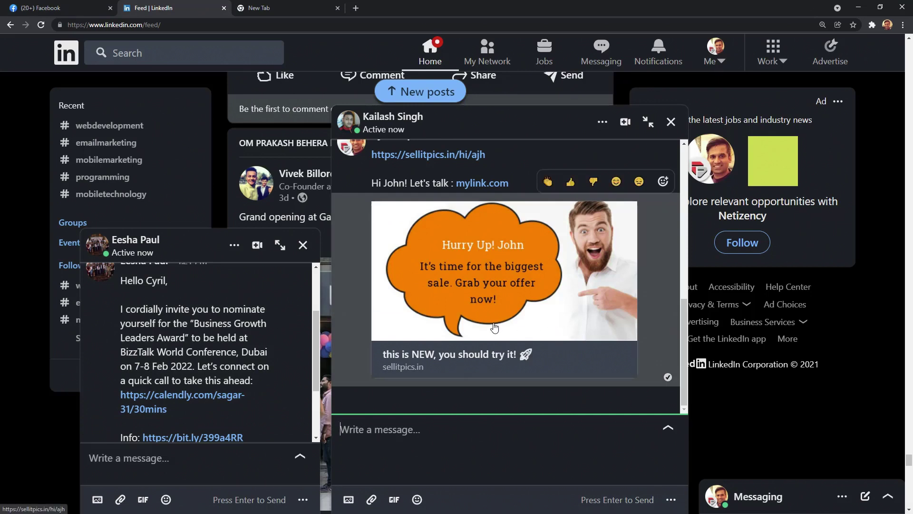
Step: Open the preview's gosellitpics.in 'Coming Soon' landing page twice, closing it each time
{"action": "left_click", "coordinate": [459, 356]}
{"action": "middle_click", "coordinate": [422, 5]}
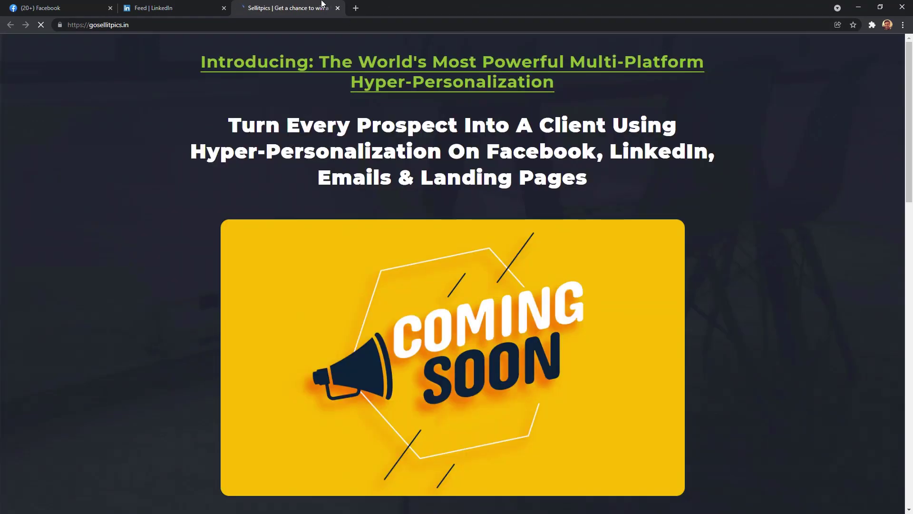
{"action": "middle_click", "coordinate": [322, 3]}
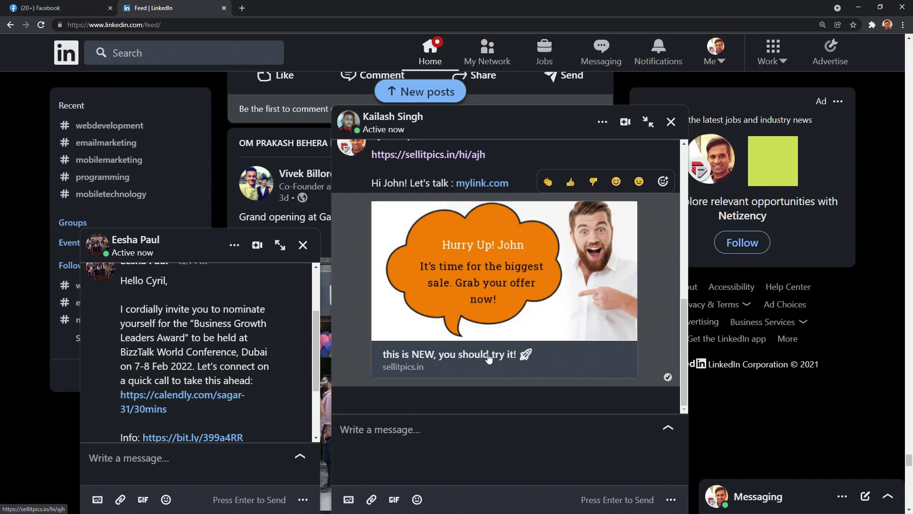
{"action": "left_click", "coordinate": [489, 358]}
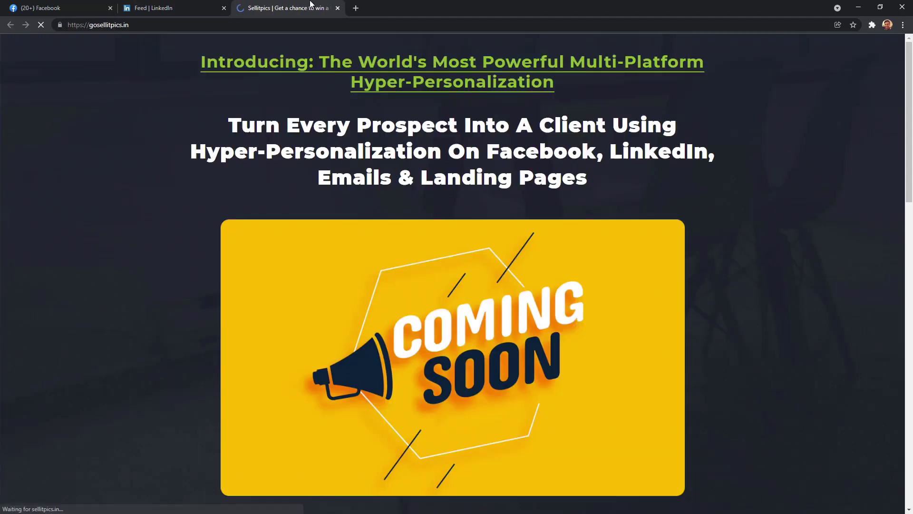
{"action": "middle_click", "coordinate": [310, 4]}
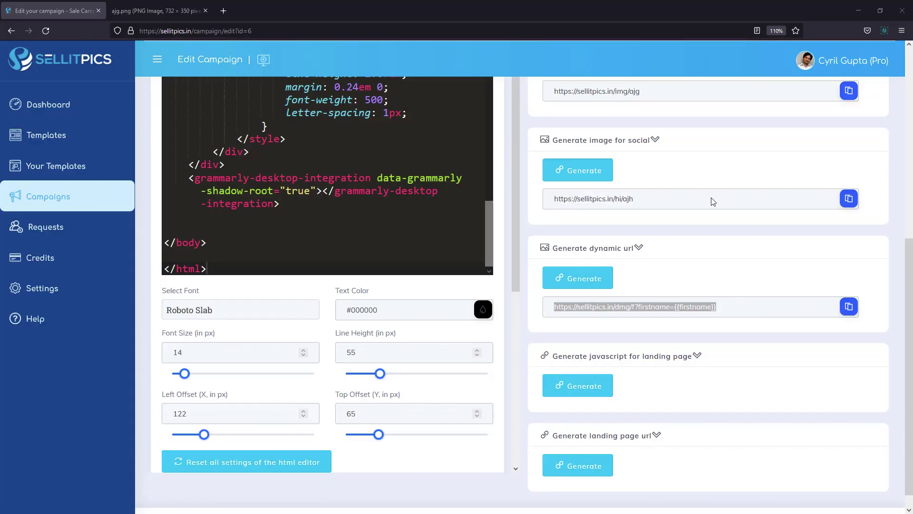
Step: Select the full dynamic URL sellitpics.in/dmg/f?firstname={{firstname}} for copying
{"action": "scroll", "coordinate": [671, 287], "scroll_direction": "up", "scroll_amount": 2}
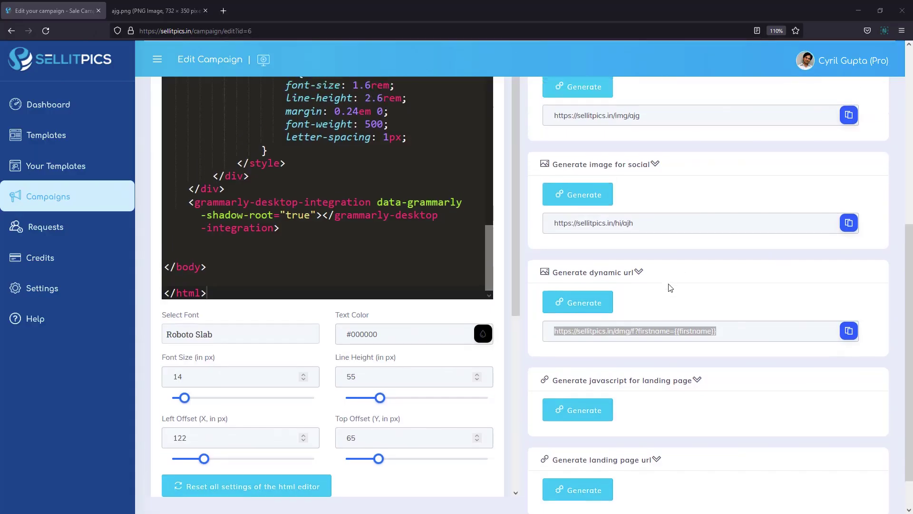
{"action": "scroll", "coordinate": [671, 287], "scroll_direction": "up", "scroll_amount": 2}
{"action": "left_click", "coordinate": [673, 386]}
{"action": "scroll", "coordinate": [618, 385], "scroll_direction": "down", "scroll_amount": 3}
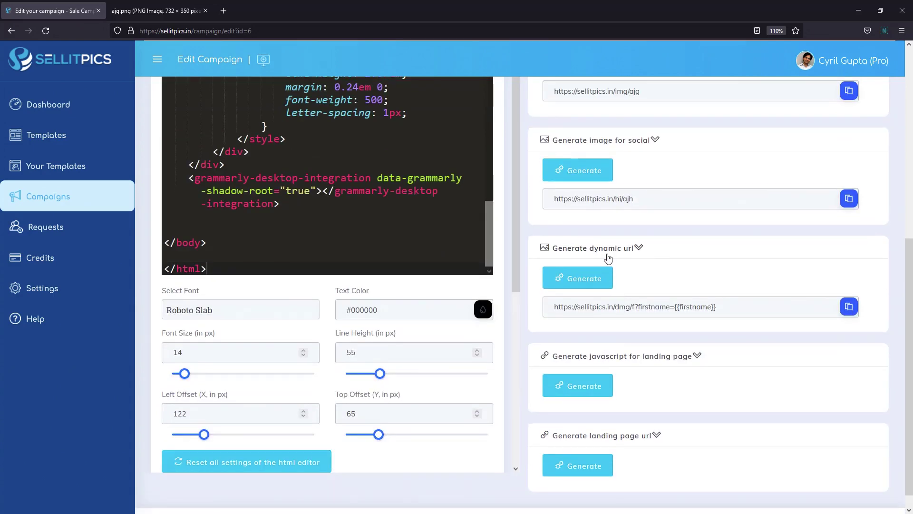
{"action": "left_click", "coordinate": [637, 305]}
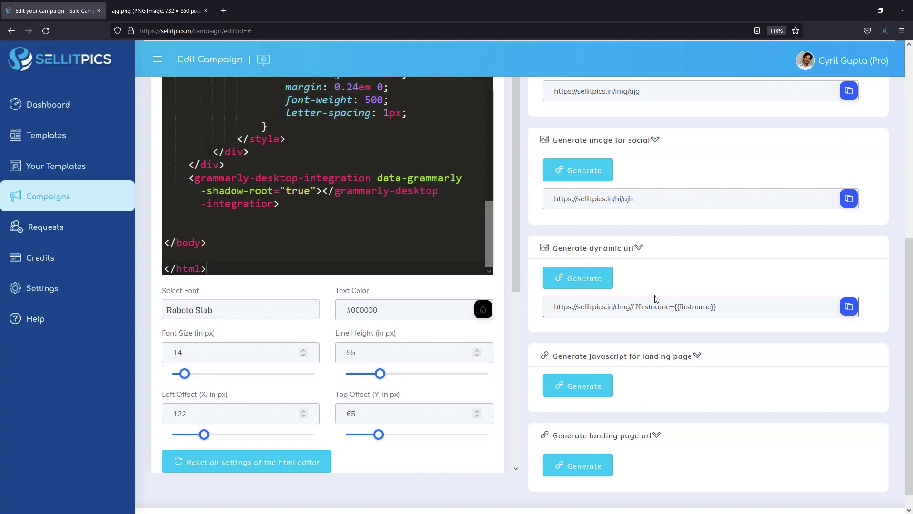
{"action": "left_click_drag", "start_coordinate": [674, 308], "coordinate": [735, 315]}
{"action": "left_click_drag", "start_coordinate": [735, 315], "coordinate": [534, 307]}
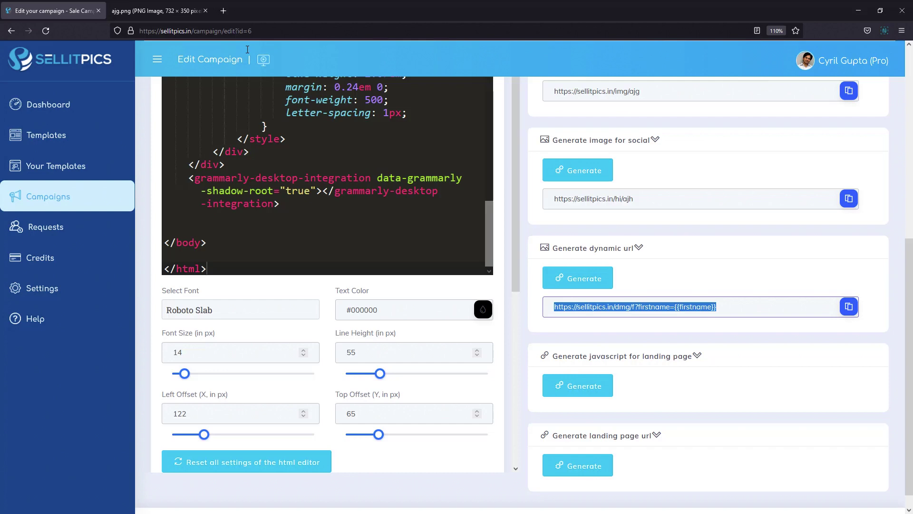
{"action": "left_click", "coordinate": [722, 311]}
{"action": "triple_click", "coordinate": [723, 310]}
Step: Load the dynamic image URL in a new tab with a sample first name replacing {{firstname}}
{"action": "left_click", "coordinate": [223, 11]}
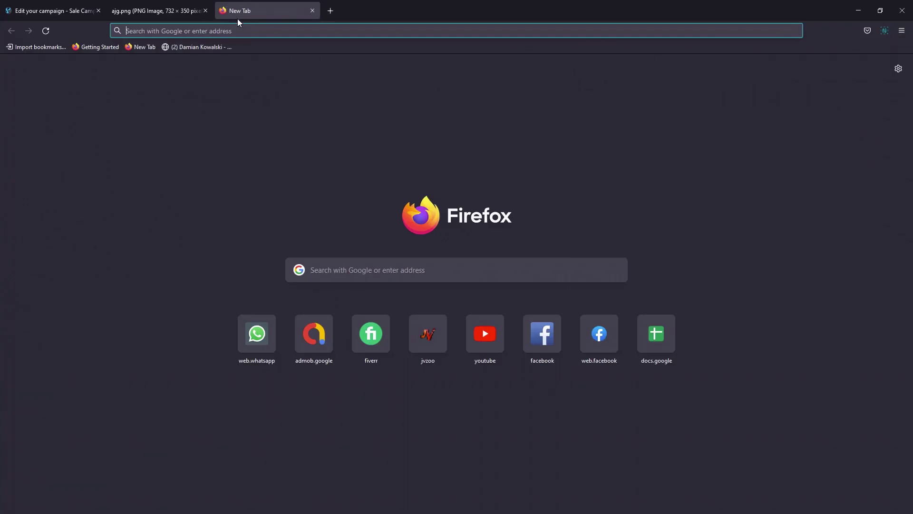
{"action": "key", "text": "ctrl+v"}
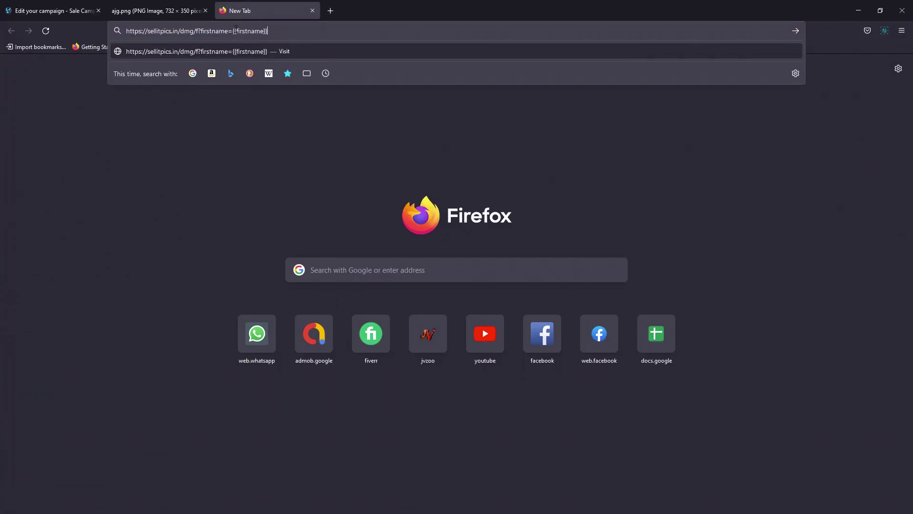
{"action": "left_click_drag", "start_coordinate": [232, 31], "coordinate": [268, 31]}
{"action": "type", "text": "Cyril"}
{"action": "key", "text": "Return"}
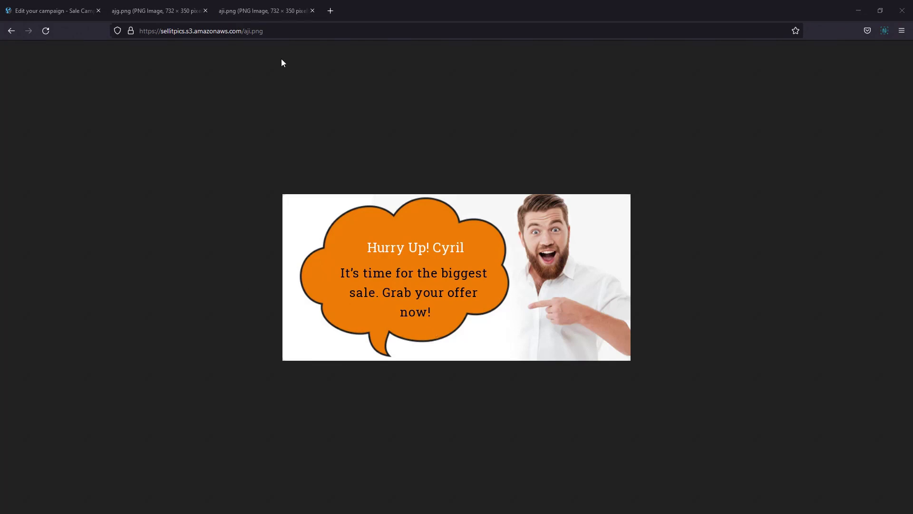
Step: Reload the dynamic image URL with a second first name for another personalized Hurry Up! image
{"action": "left_click", "coordinate": [318, 29]}
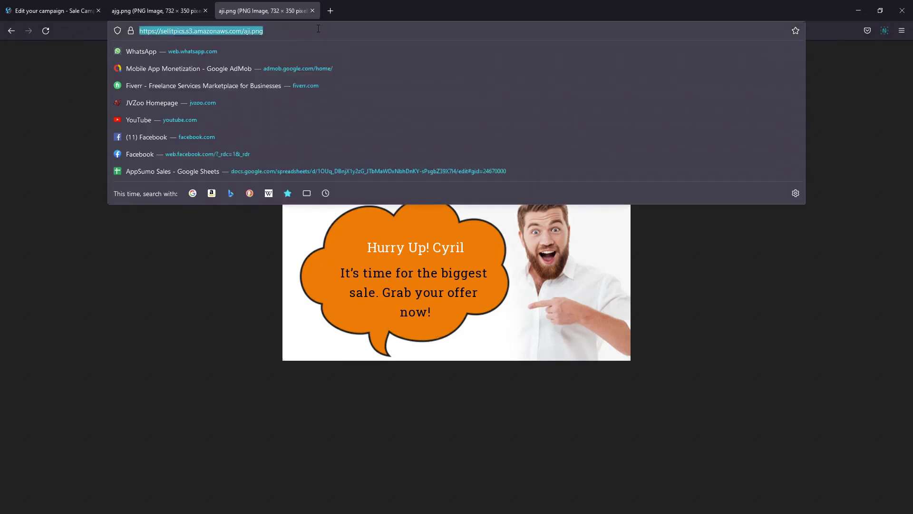
{"action": "key", "text": "ctrl+v"}
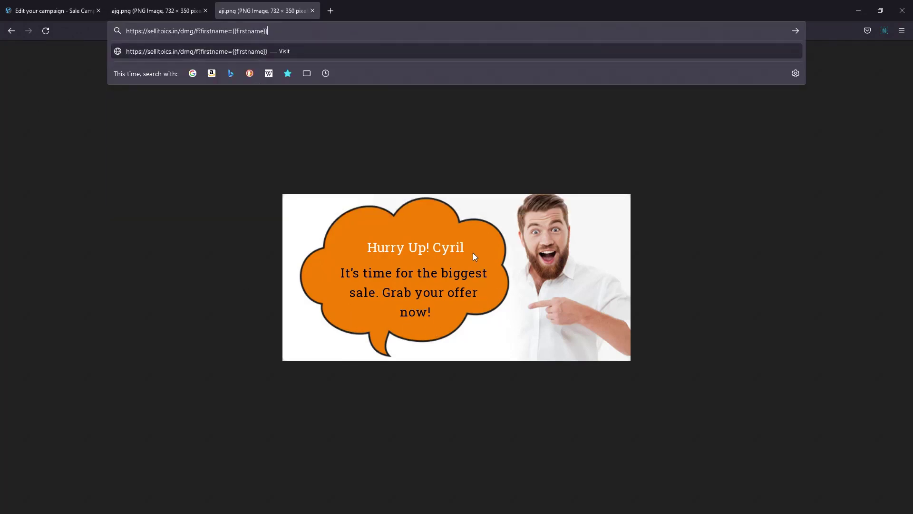
{"action": "left_click_drag", "start_coordinate": [233, 30], "coordinate": [535, 18]}
{"action": "type", "text": "Dane"}
{"action": "key", "text": "Return"}
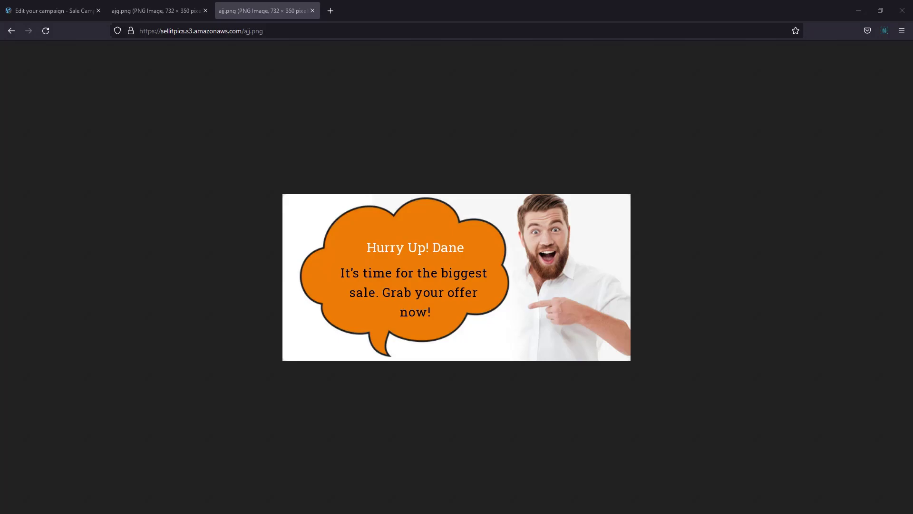
Step: Copy the landing-page JavaScript from the campaign editor into a Notepad file
{"action": "key", "text": "ctrl+1"}
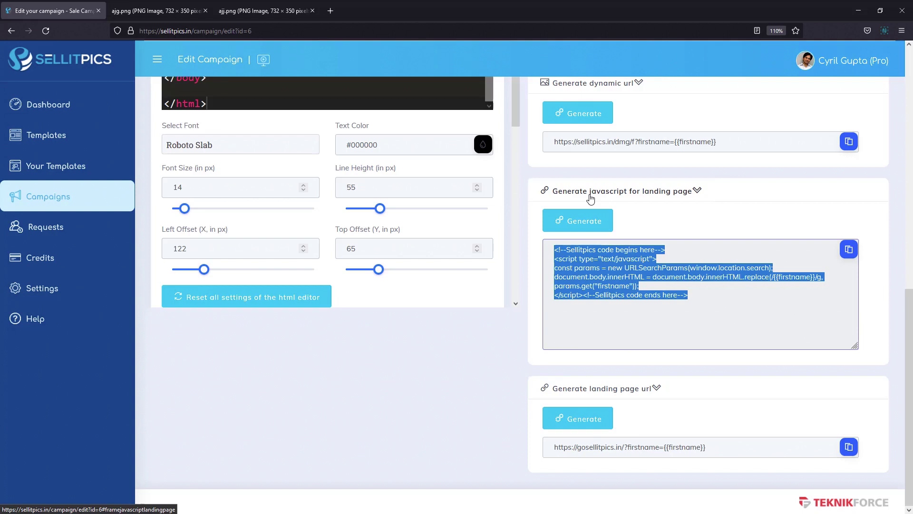
{"action": "left_click", "coordinate": [639, 285]}
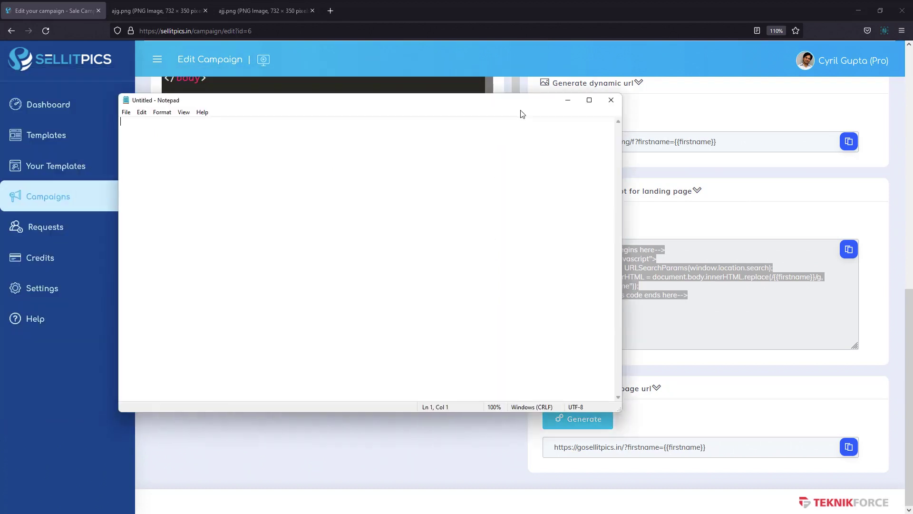
{"action": "type", "text": "<!--Sellitpics code begins here--> <script type=\"text/javascript\"> const params = new URLSearchParams(window.location.search); document.body.innerHTML = document.body.innerHTML.replace(/{{firstname}}/g, params.get(\"firstname\")); </script><!--Sellitpics code ends here-->"}
{"action": "left_click_drag", "start_coordinate": [595, 192], "coordinate": [579, 73]}
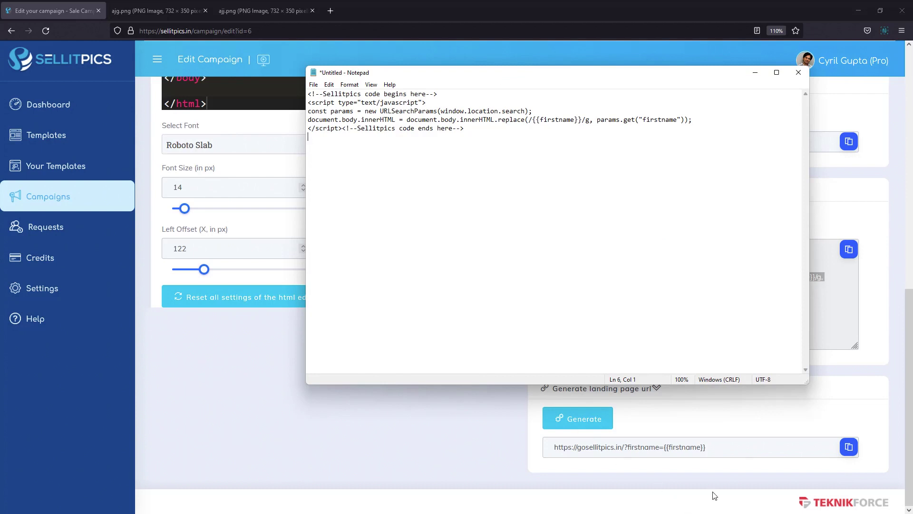
Step: Generate the landing page URL and select it for copying
{"action": "triple_click", "coordinate": [744, 452]}
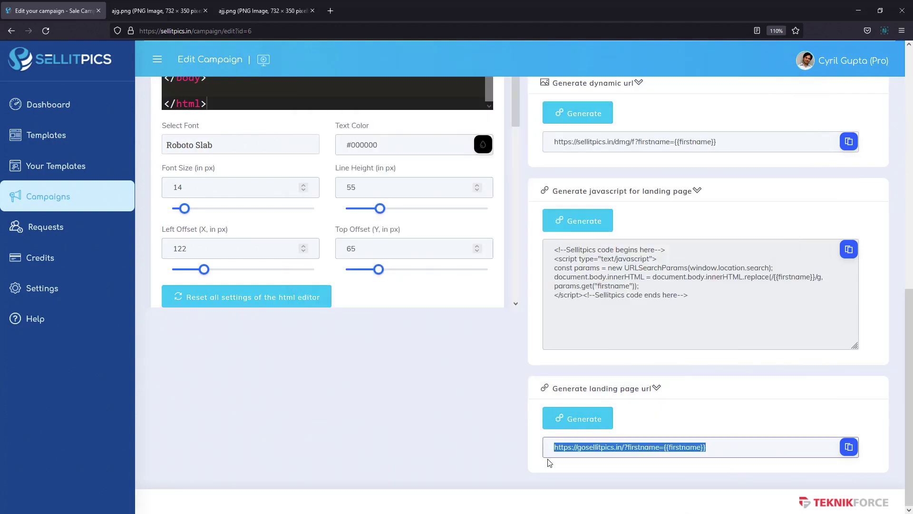
{"action": "left_click", "coordinate": [606, 410]}
{"action": "triple_click", "coordinate": [722, 451]}
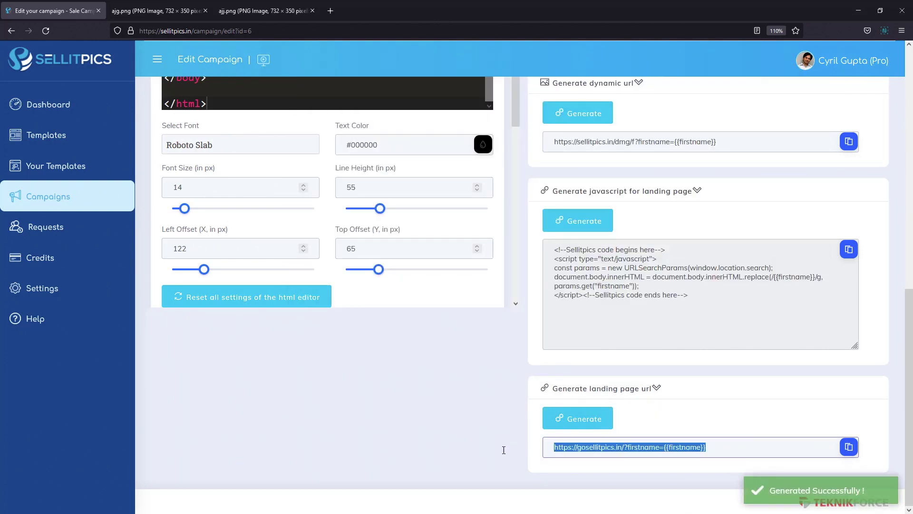
{"action": "key", "text": "alt+Tab"}
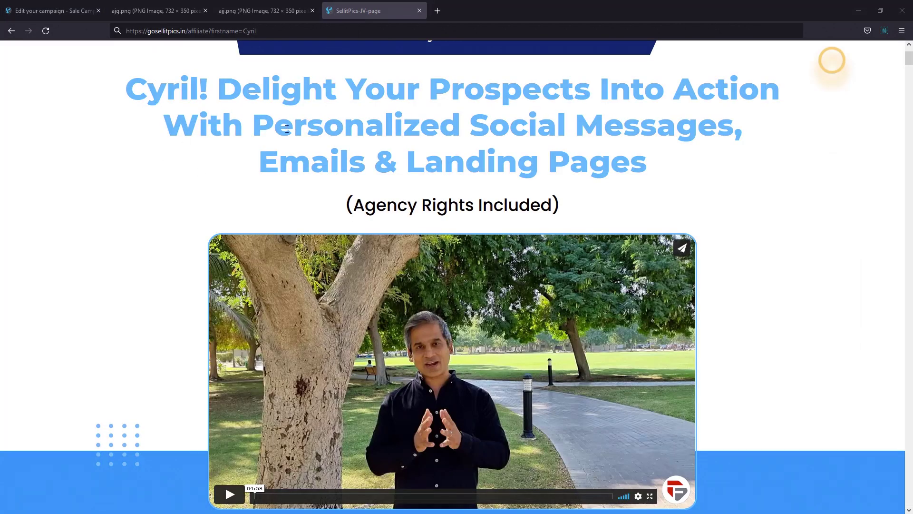
Step: Check that the landing page headline greets the visitor by first name, then go back to the campaign editor
{"action": "left_click_drag", "start_coordinate": [124, 89], "coordinate": [209, 99]}
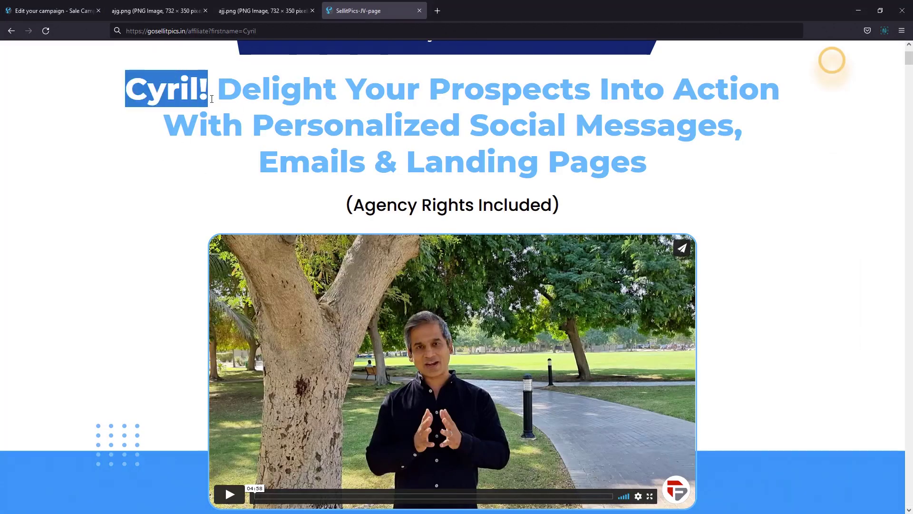
{"action": "left_click", "coordinate": [212, 99]}
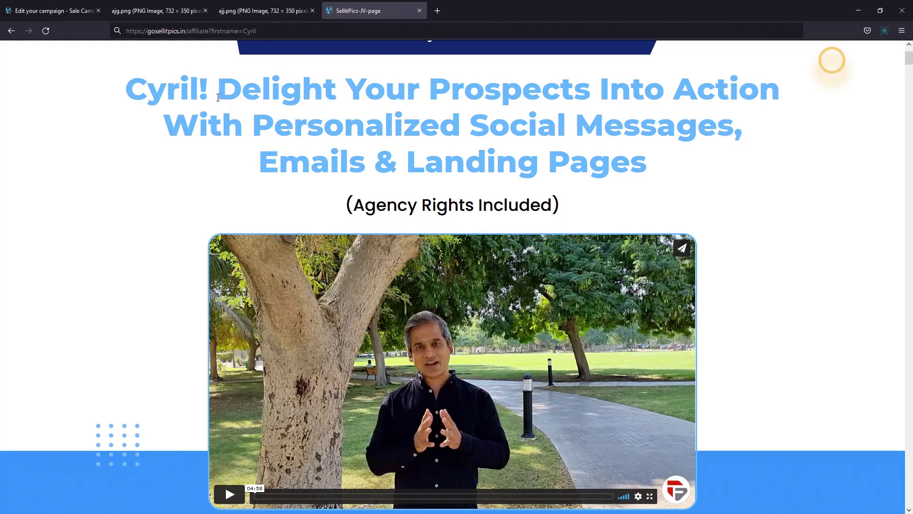
{"action": "left_click_drag", "start_coordinate": [302, 89], "coordinate": [486, 161]}
{"action": "scroll", "coordinate": [476, 313], "scroll_direction": "down", "scroll_amount": 5}
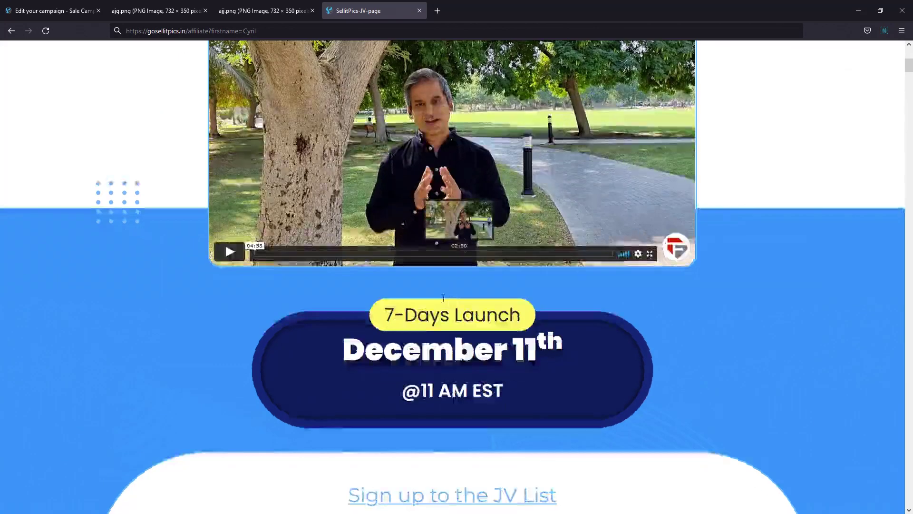
{"action": "scroll", "coordinate": [446, 287], "scroll_direction": "up", "scroll_amount": 6}
{"action": "scroll", "coordinate": [447, 287], "scroll_direction": "down", "scroll_amount": 4}
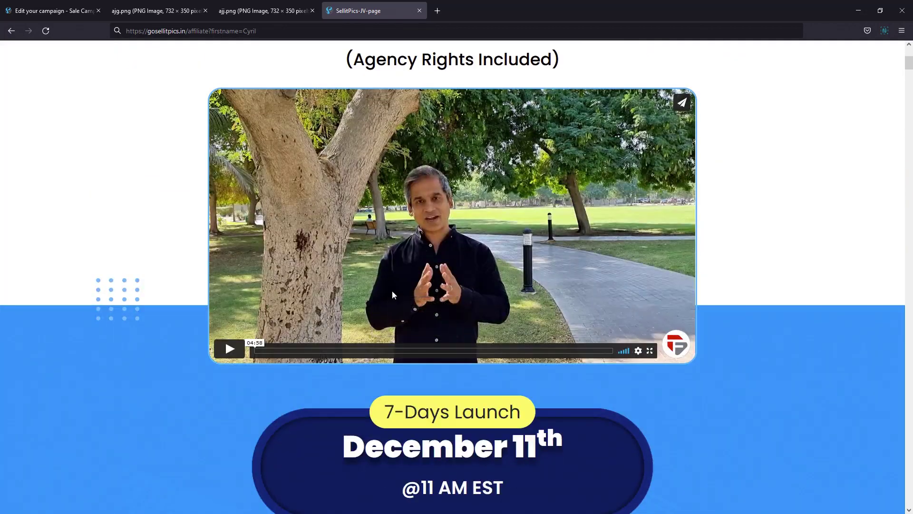
{"action": "left_click", "coordinate": [832, 153]}
{"action": "scroll", "coordinate": [418, 234], "scroll_direction": "up", "scroll_amount": 5}
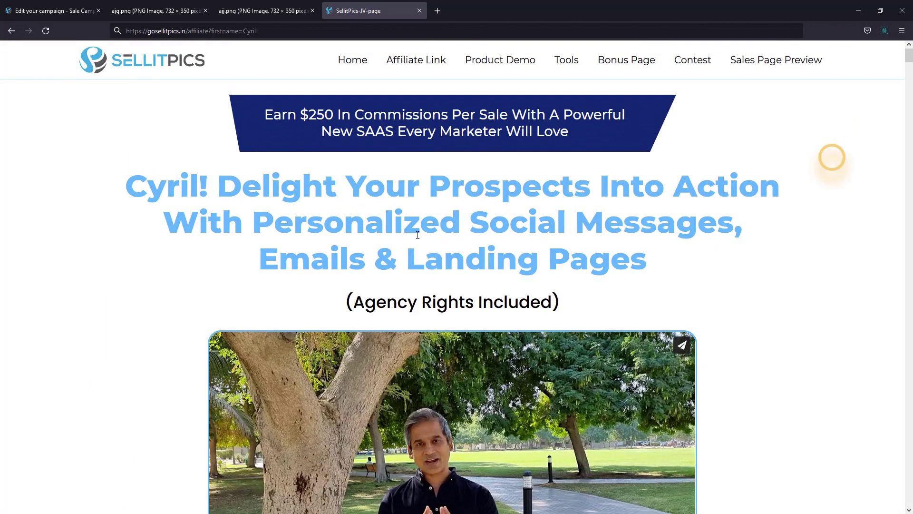
{"action": "scroll", "coordinate": [447, 218], "scroll_direction": "down", "scroll_amount": 2}
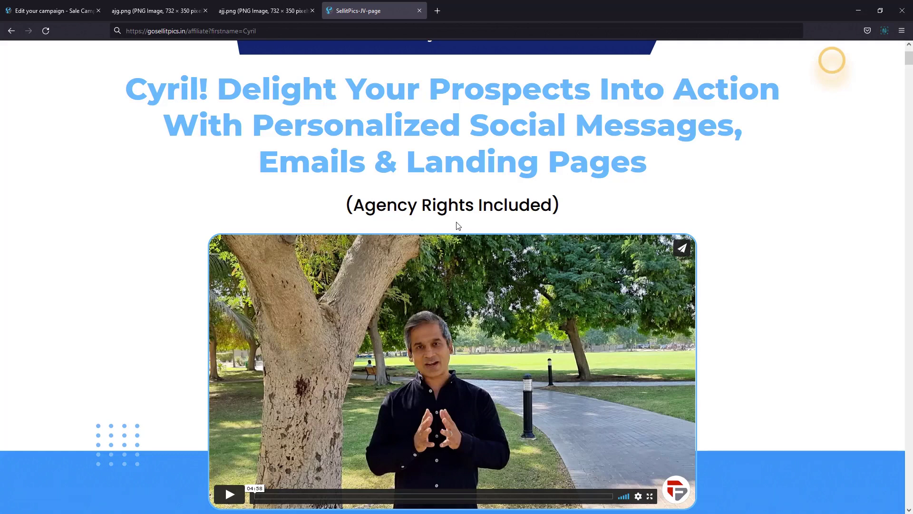
{"action": "left_click", "coordinate": [33, 10]}
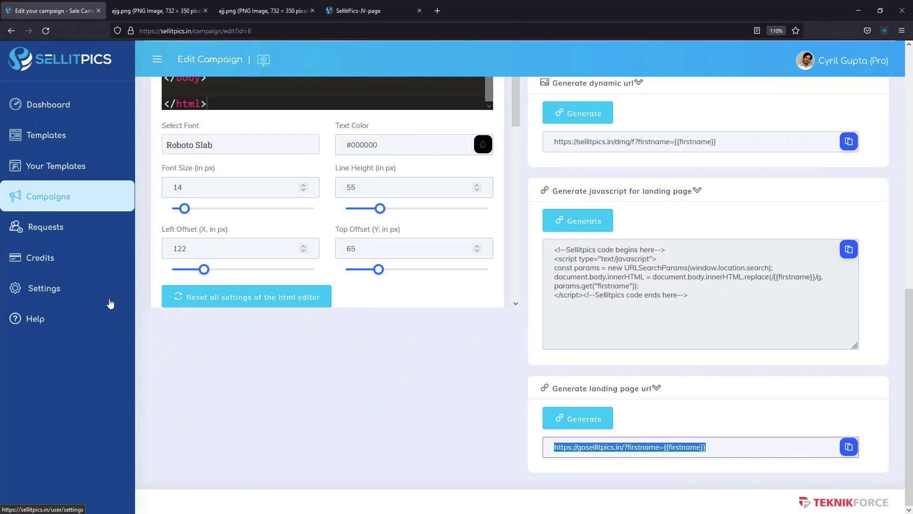
Step: Browse template page 2, try the Templates by user and Default templates filters, then view Your Templates
{"action": "left_click", "coordinate": [90, 167]}
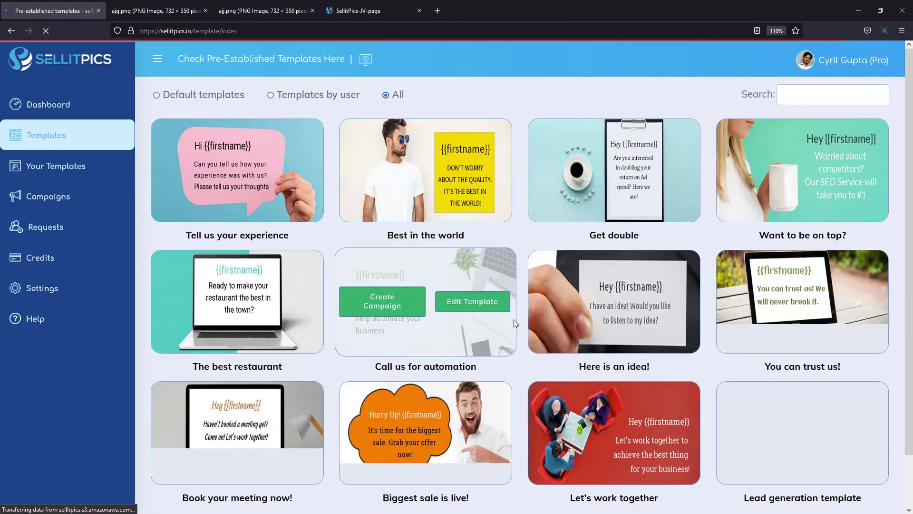
{"action": "scroll", "coordinate": [513, 318], "scroll_direction": "down", "scroll_amount": 2}
{"action": "left_click", "coordinate": [796, 472]}
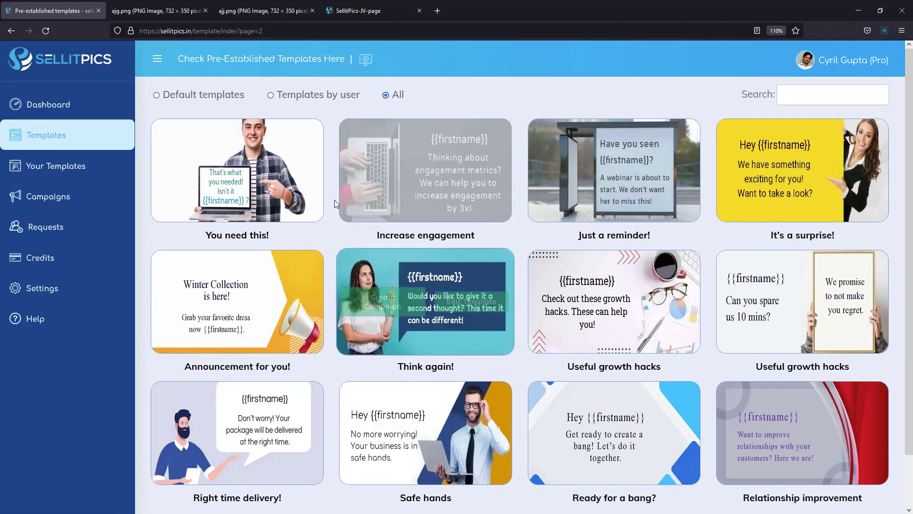
{"action": "left_click", "coordinate": [270, 97]}
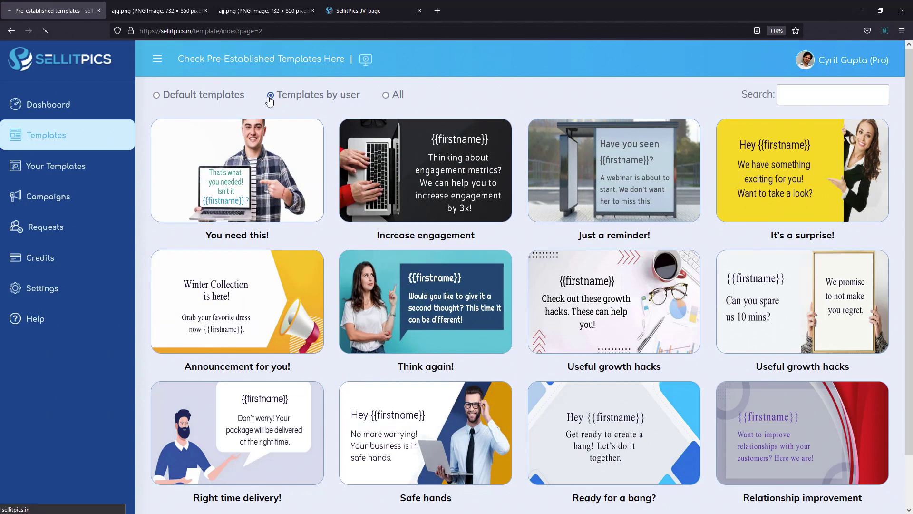
{"action": "left_click", "coordinate": [206, 97]}
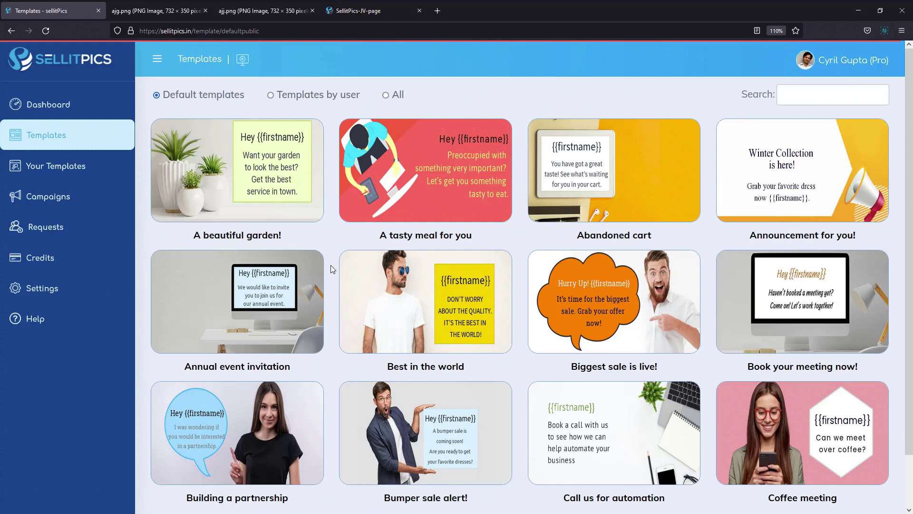
{"action": "left_click", "coordinate": [45, 168]}
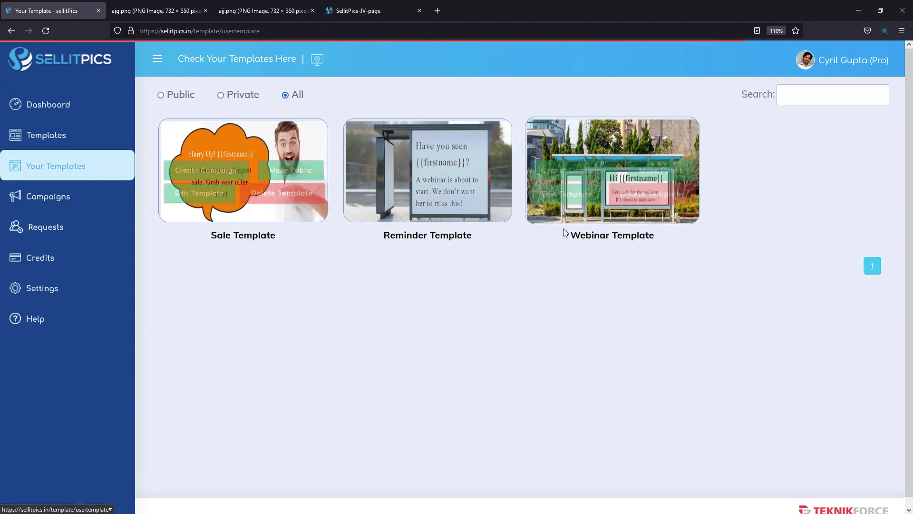
Step: Open the Webinar Template in the design editor, inspect its paragraph and container, then go to Requests
{"action": "left_click", "coordinate": [570, 200]}
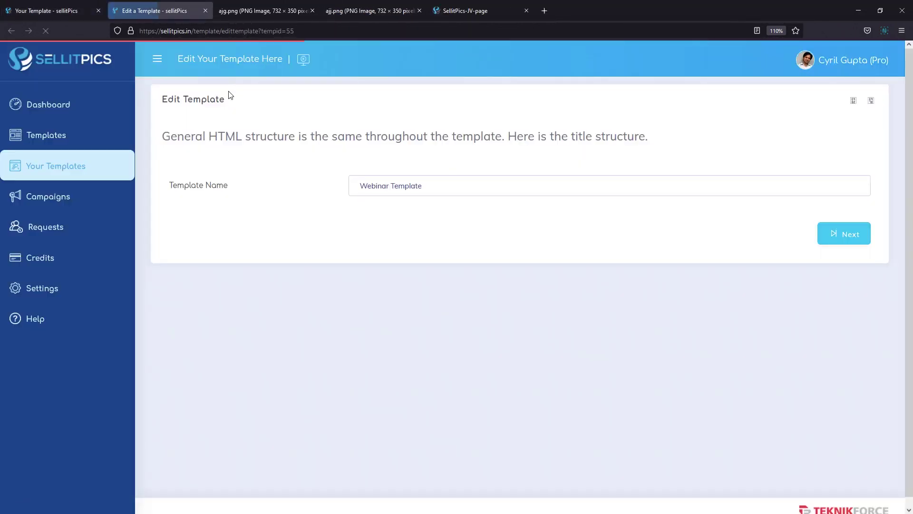
{"action": "left_click", "coordinate": [844, 233]}
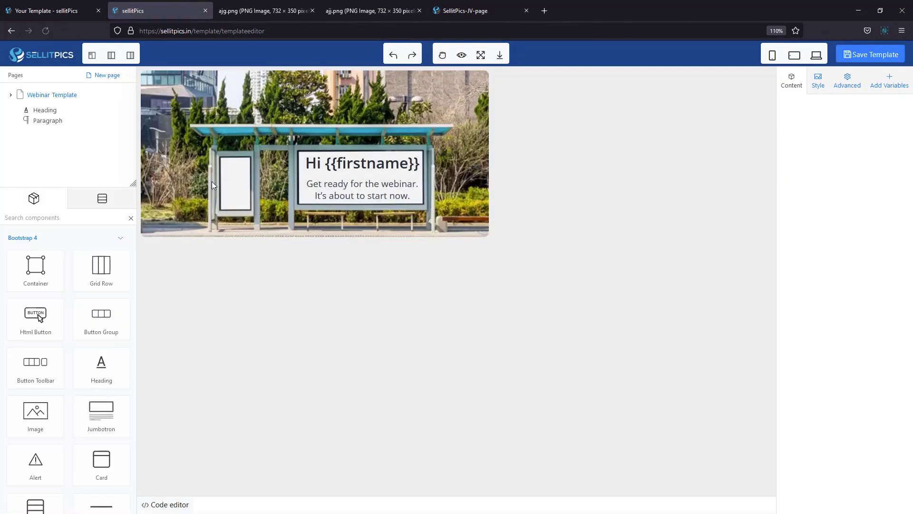
{"action": "left_click", "coordinate": [361, 190]}
{"action": "left_click", "coordinate": [216, 177]}
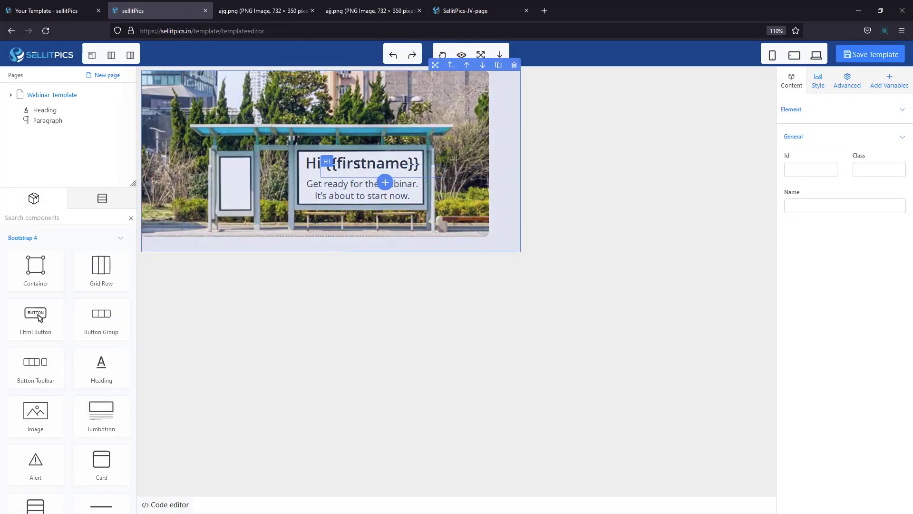
{"action": "left_click_drag", "start_coordinate": [381, 163], "coordinate": [339, 196]}
{"action": "left_click", "coordinate": [361, 185]}
{"action": "left_click", "coordinate": [309, 136]}
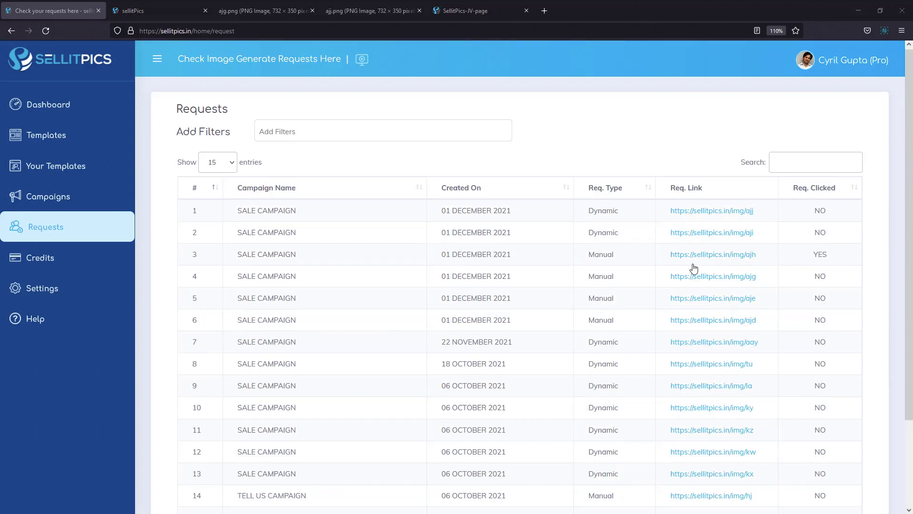
Step: Scroll through the image requests table, then return to the Dashboard's image, campaign and credit totals
{"action": "scroll", "coordinate": [694, 268], "scroll_direction": "down", "scroll_amount": 3}
{"action": "scroll", "coordinate": [661, 286], "scroll_direction": "up", "scroll_amount": 3}
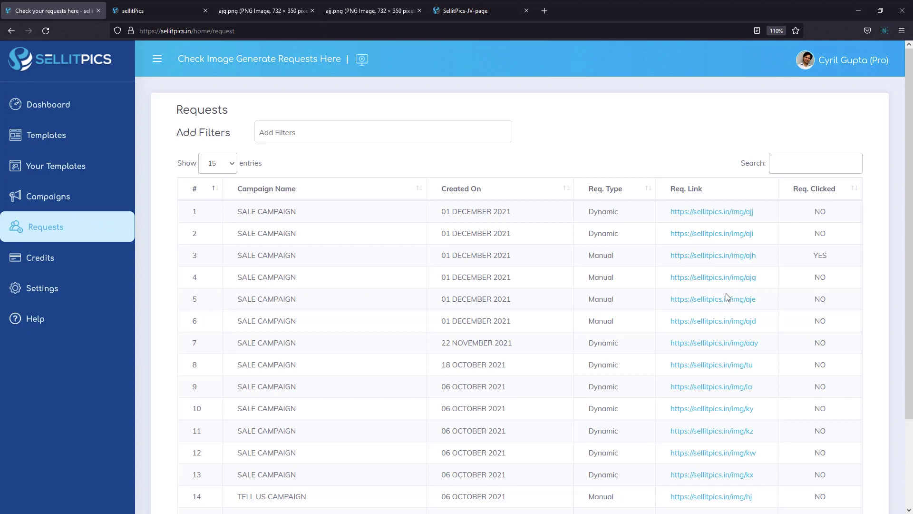
{"action": "left_click", "coordinate": [59, 107]}
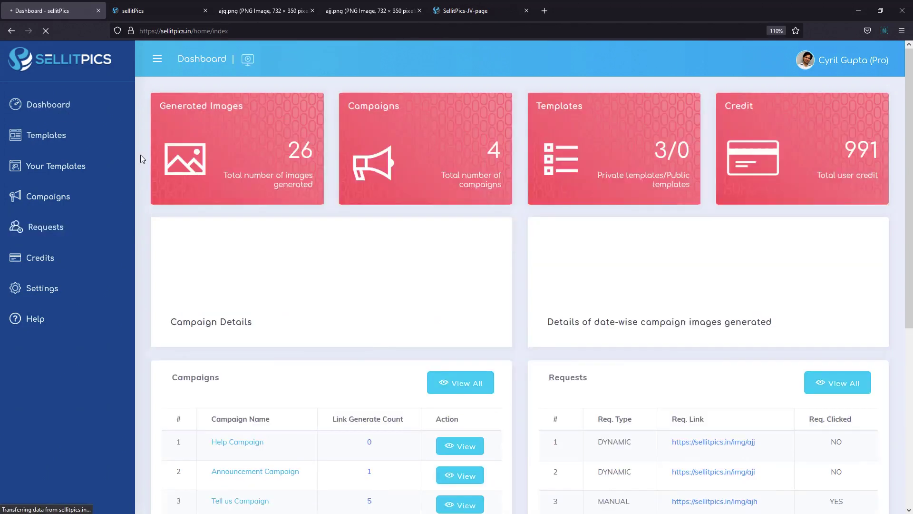